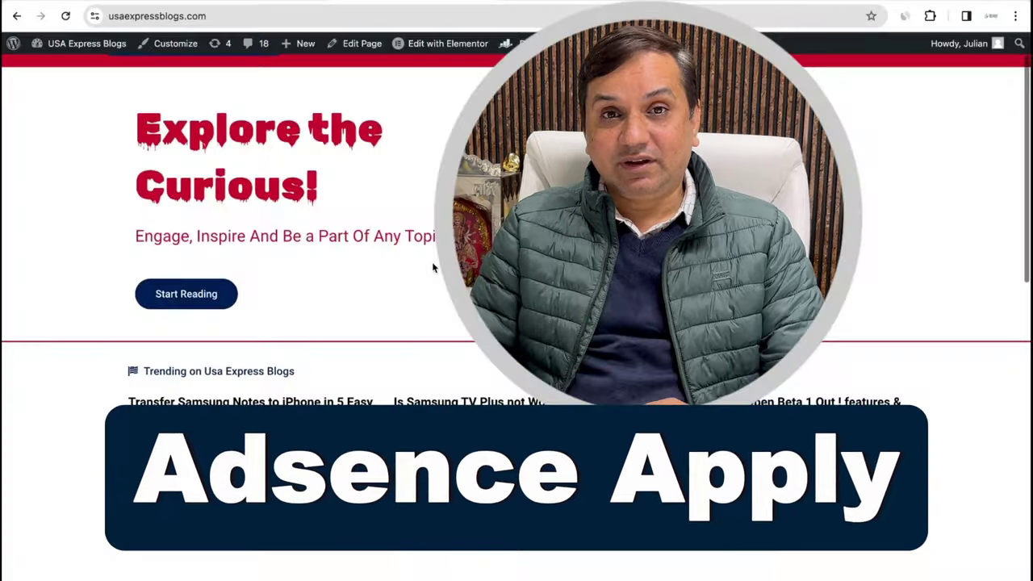
# Look over the blog's home page, from the header banner through the trending posts, post excerpts and sidebar.
pyautogui.scroll(2, 431, 267)
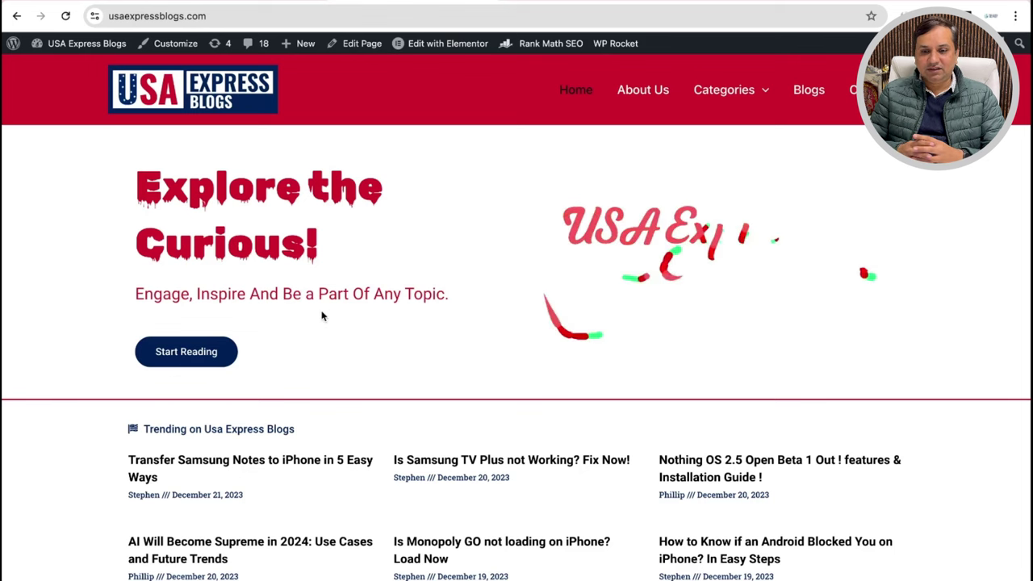
pyautogui.scroll(-1, 418, 259)
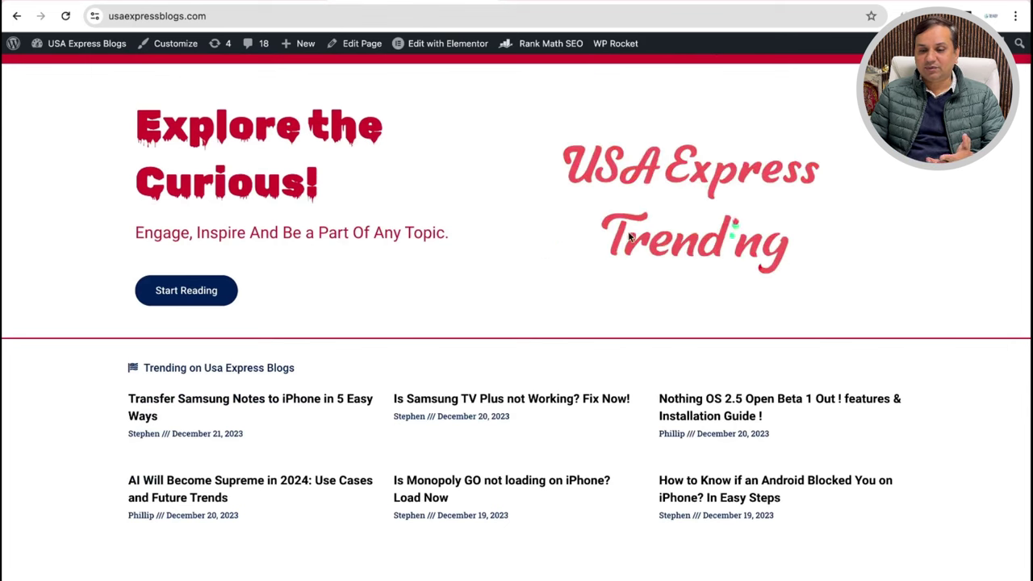
pyautogui.scroll(-10, 407, 270)
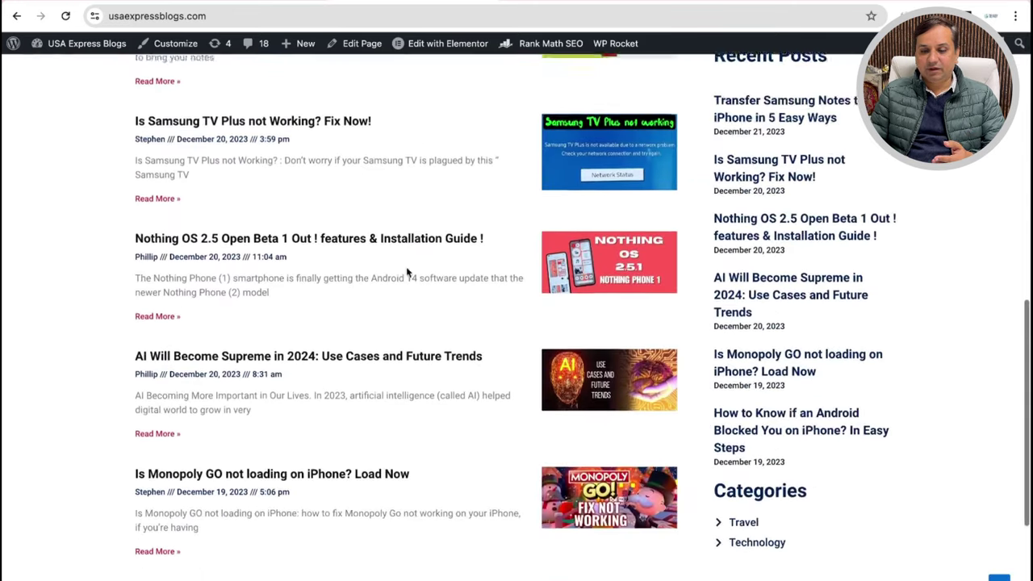
pyautogui.scroll(10, 406, 272)
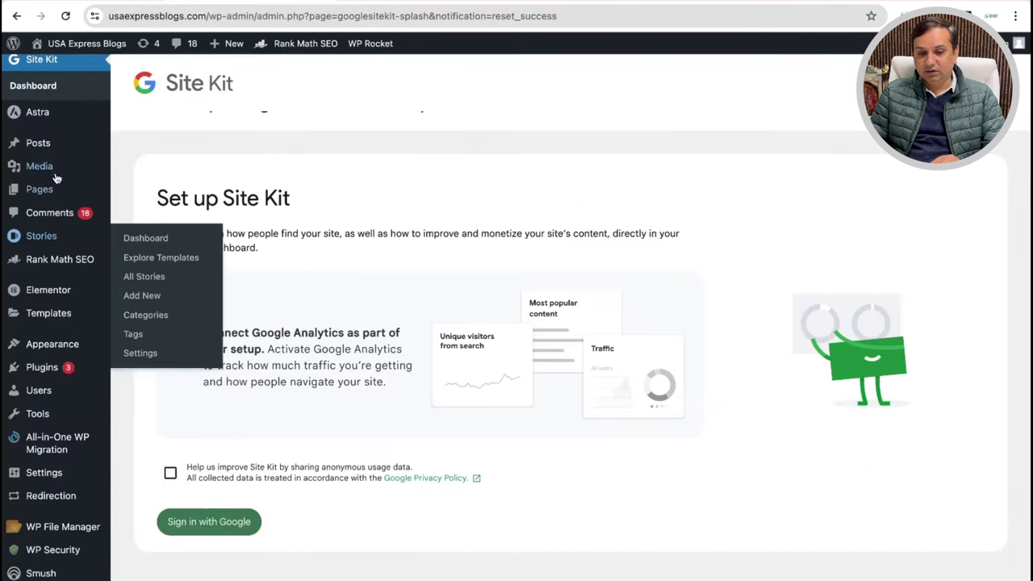
# Open the list of all posts in the WordPress admin and review its entries.
pyautogui.moveTo(55, 151)
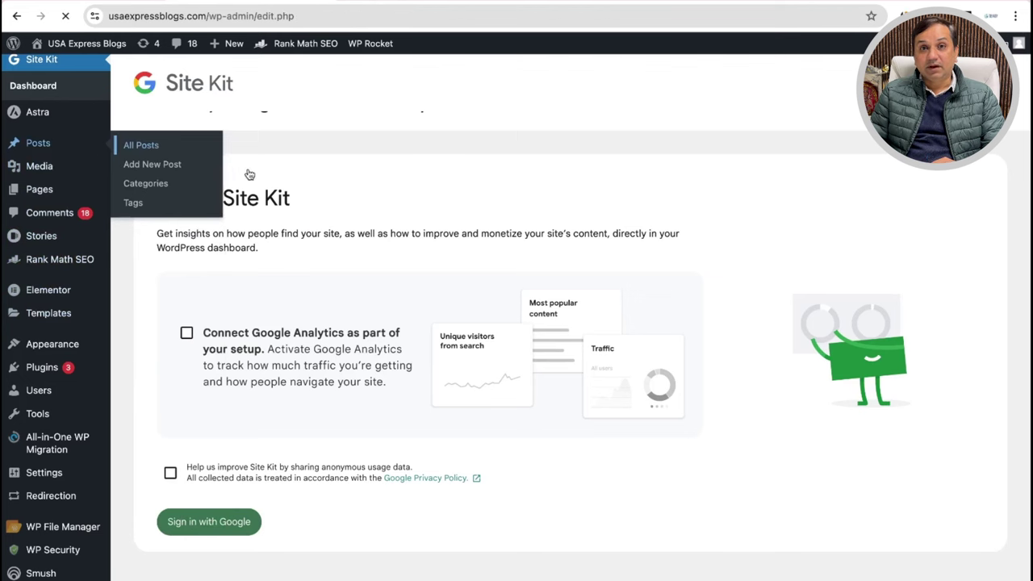
pyautogui.scroll(-3, 415, 313)
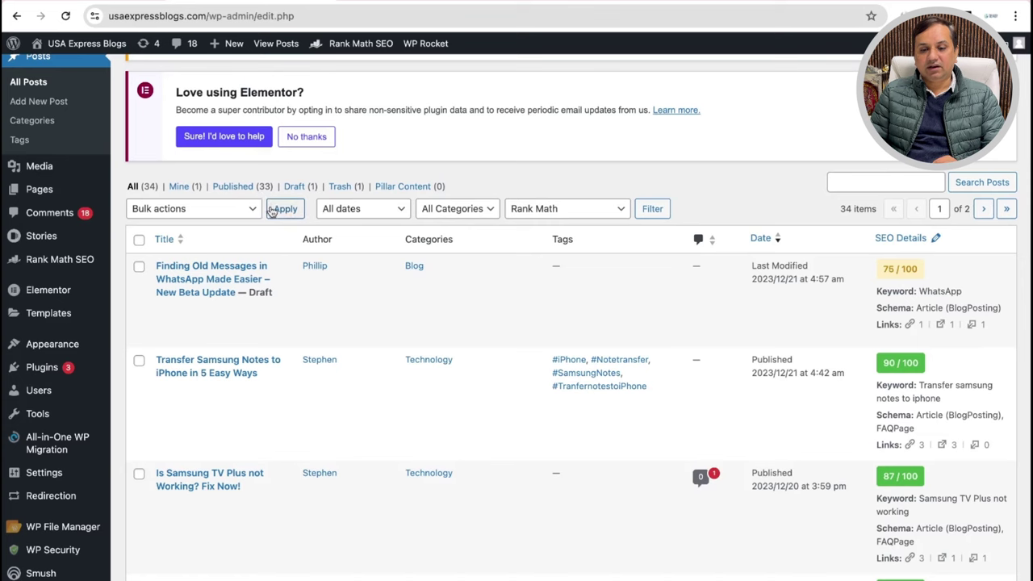
pyautogui.scroll(3, 267, 194)
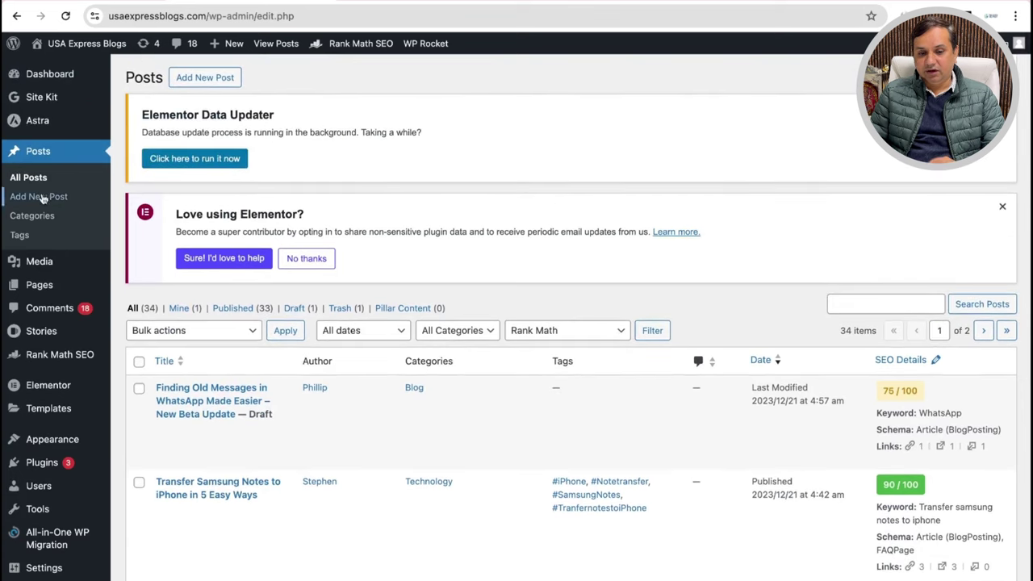
pyautogui.moveTo(47, 99)
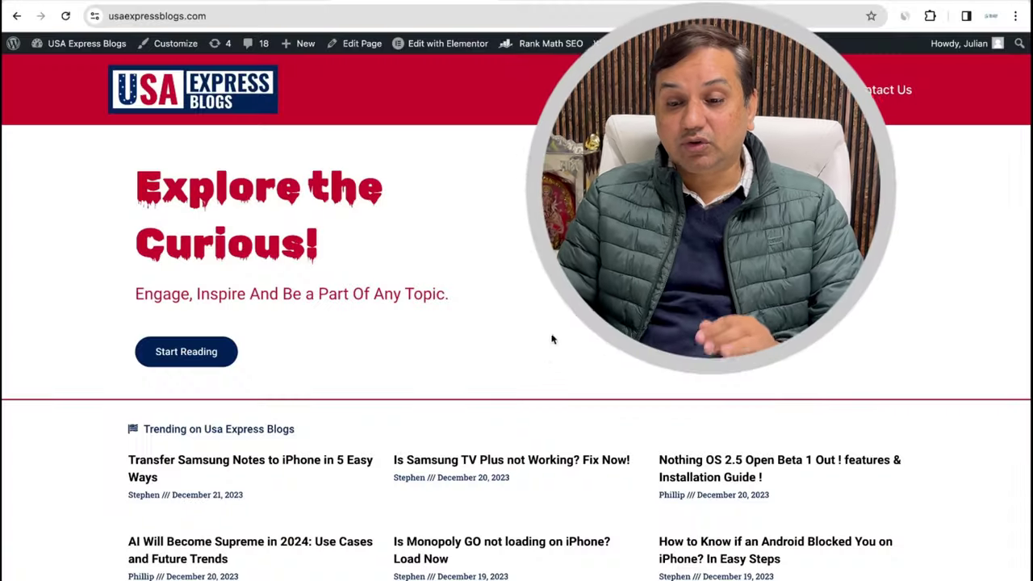
# Open the site's Privacy Policy page from the home page footer and read through its sections.
pyautogui.scroll(-5, 535, 397)
pyautogui.scroll(-10, 537, 396)
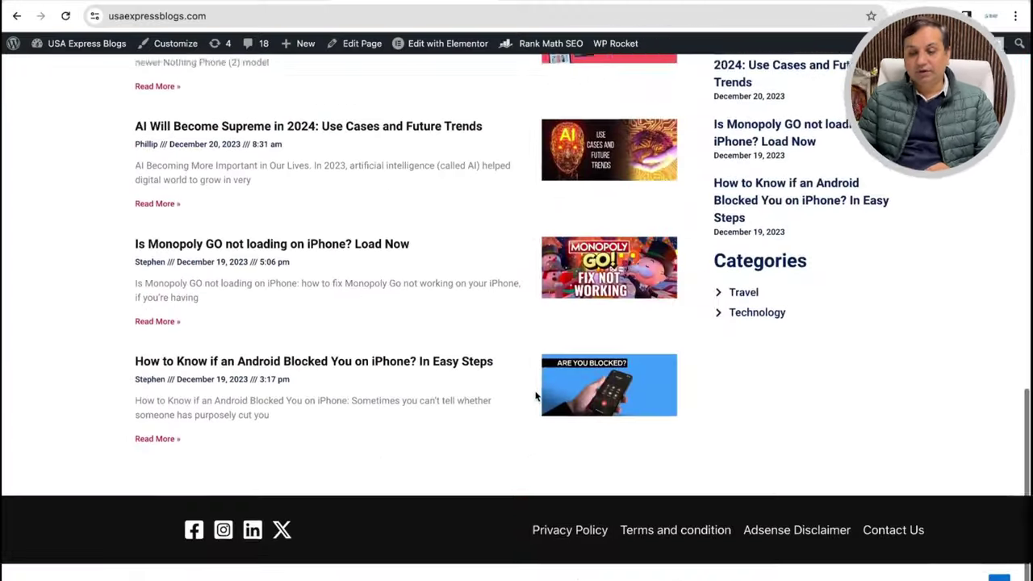
pyautogui.click(570, 528)
pyautogui.scroll(-10, 532, 391)
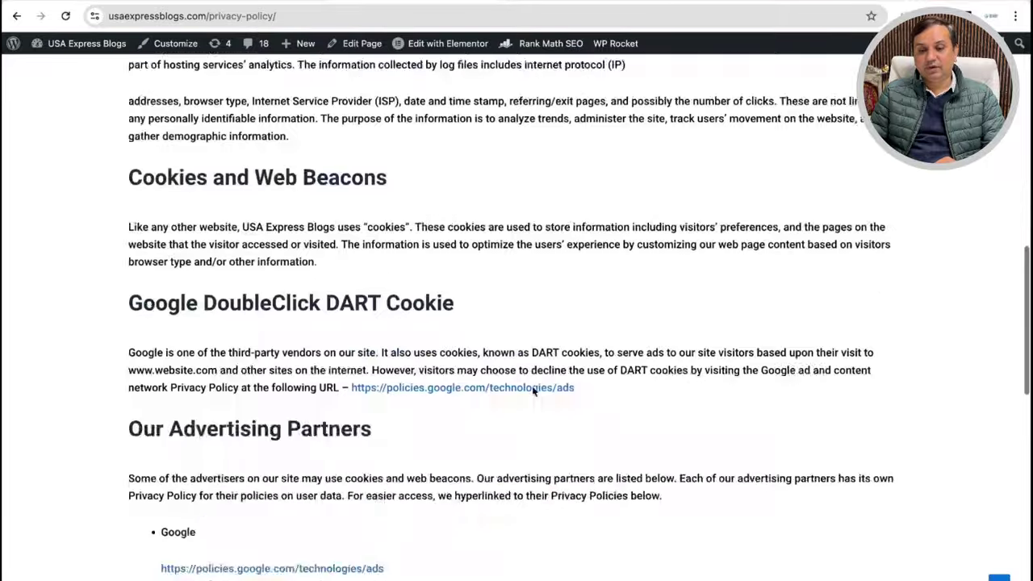
pyautogui.scroll(10, 532, 389)
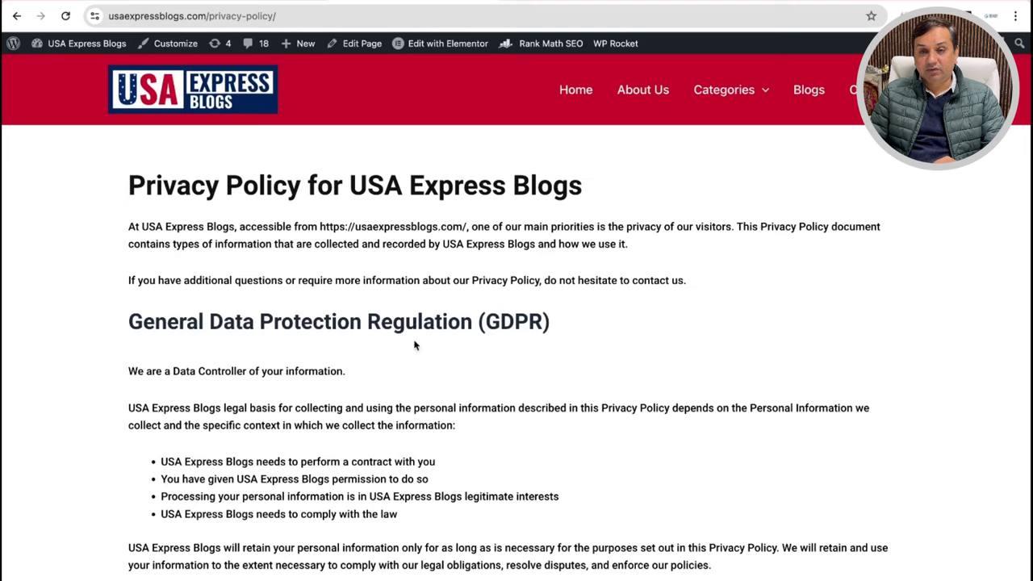
pyautogui.scroll(-4, 494, 414)
pyautogui.scroll(4, 495, 416)
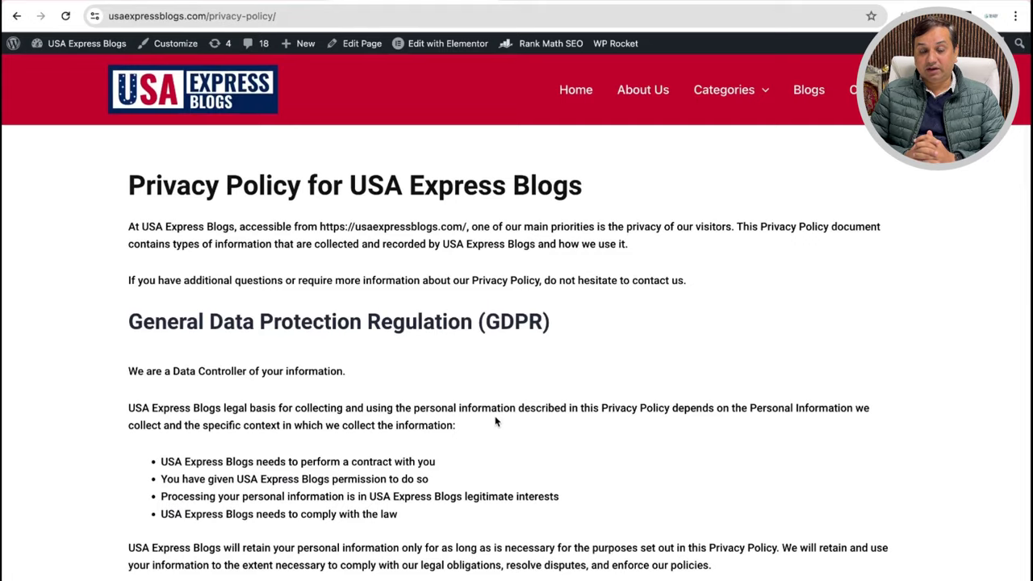
pyautogui.scroll(-8, 549, 428)
pyautogui.scroll(-10, 547, 427)
pyautogui.scroll(15, 547, 424)
# Open the Terms and condition page from the footer and read through its clauses.
pyautogui.scroll(-15, 547, 423)
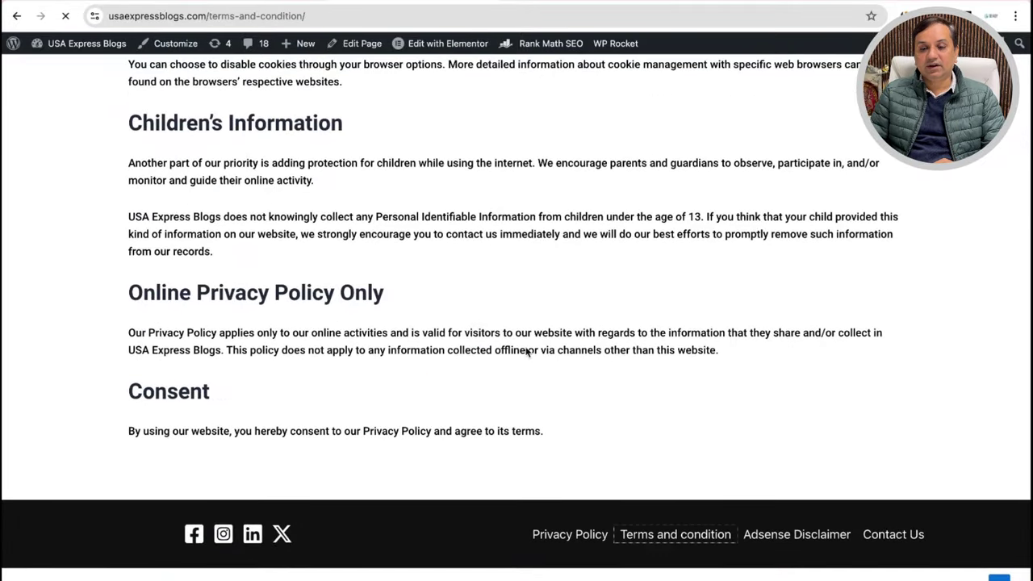
pyautogui.scroll(-15, 454, 337)
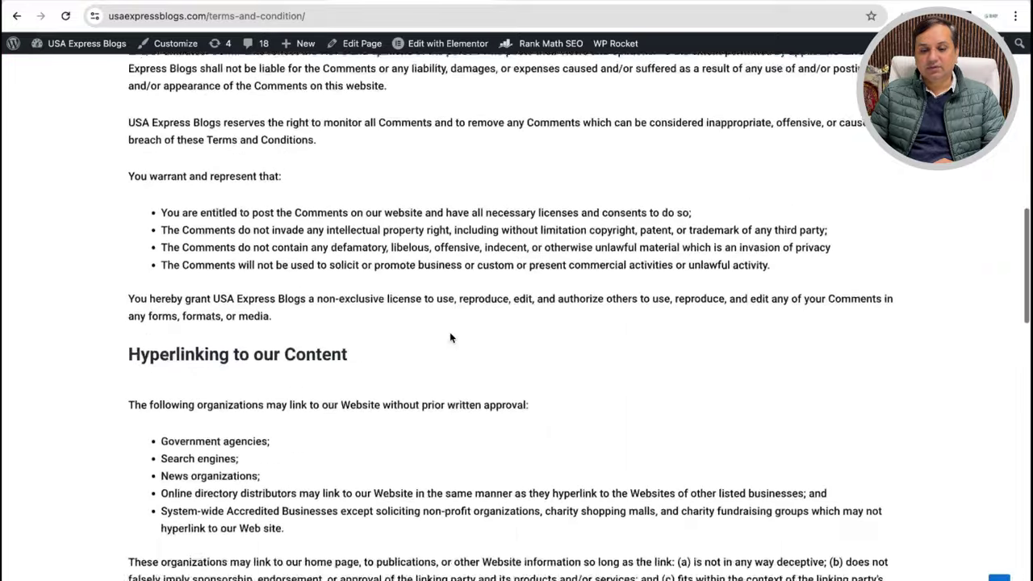
pyautogui.scroll(15, 450, 337)
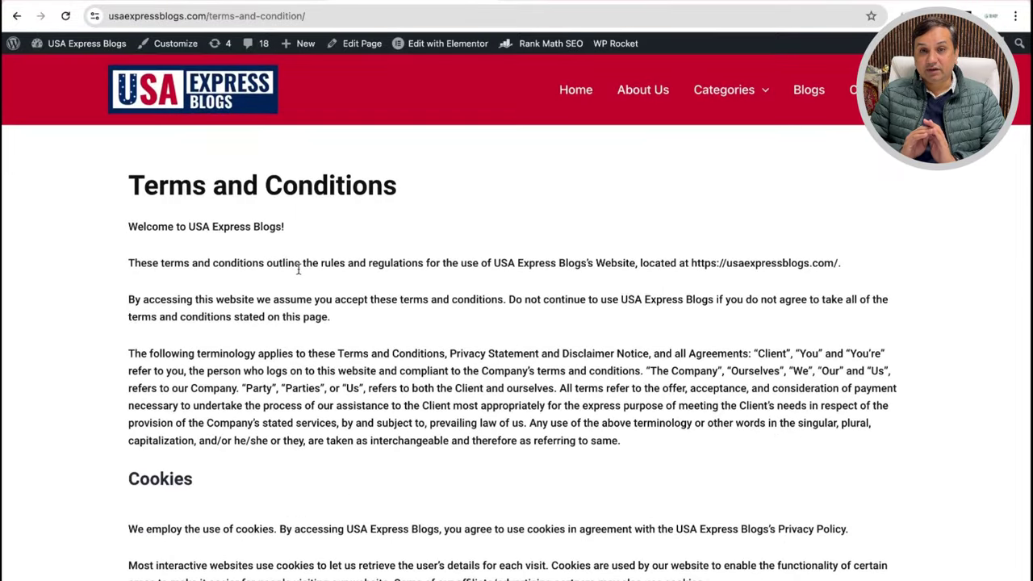
pyautogui.scroll(-12, 298, 269)
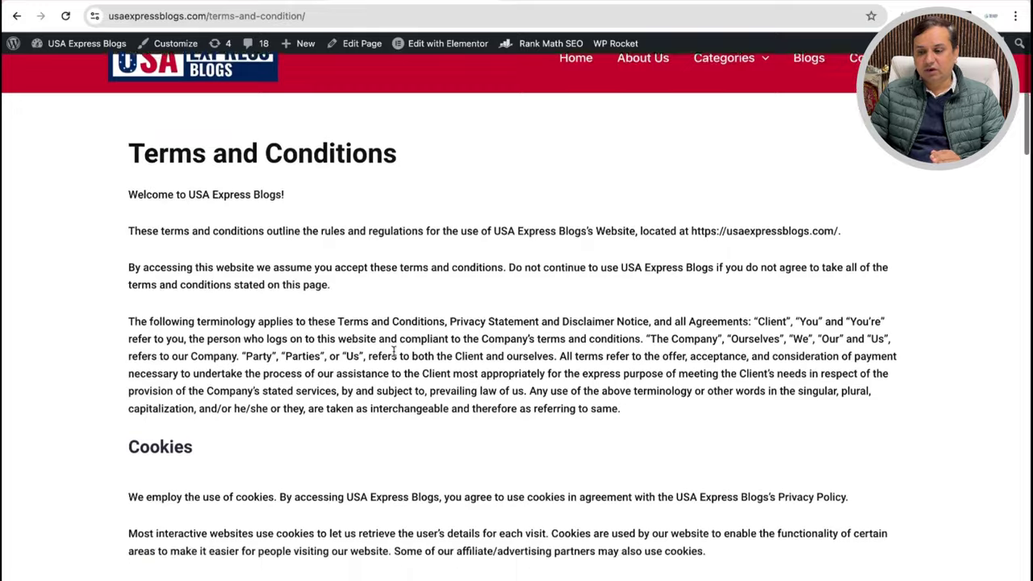
# Open the Adsense Disclaimer page from the footer and read it through to the Update section.
pyautogui.scroll(-15, 466, 365)
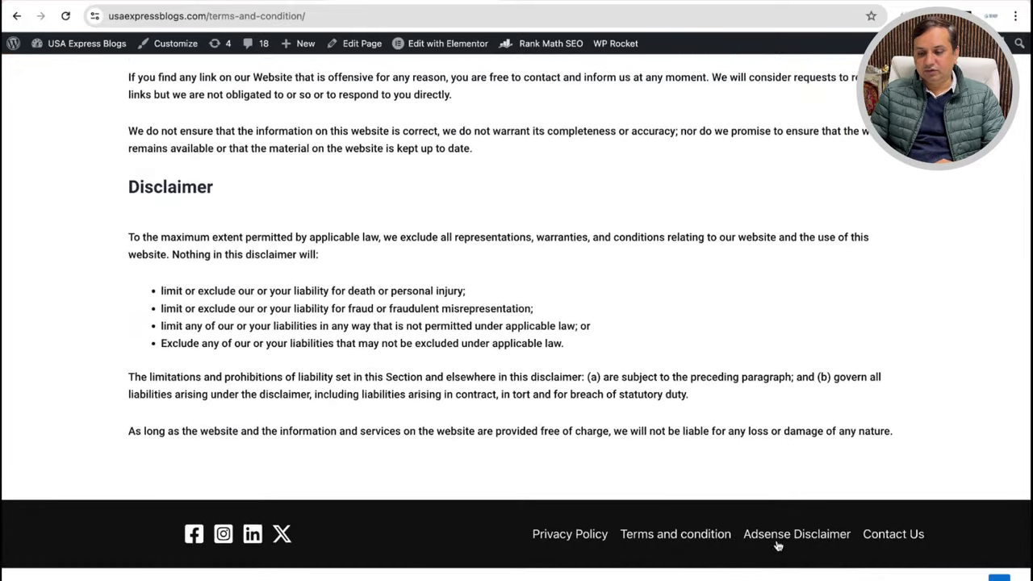
pyautogui.scroll(-3, 461, 332)
pyautogui.scroll(3, 479, 258)
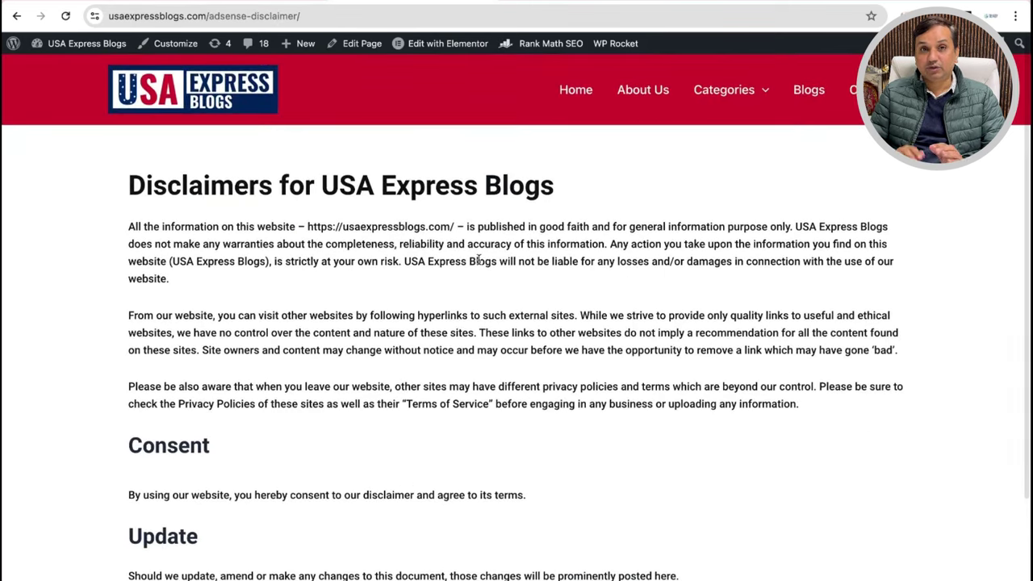
pyautogui.scroll(-3, 565, 363)
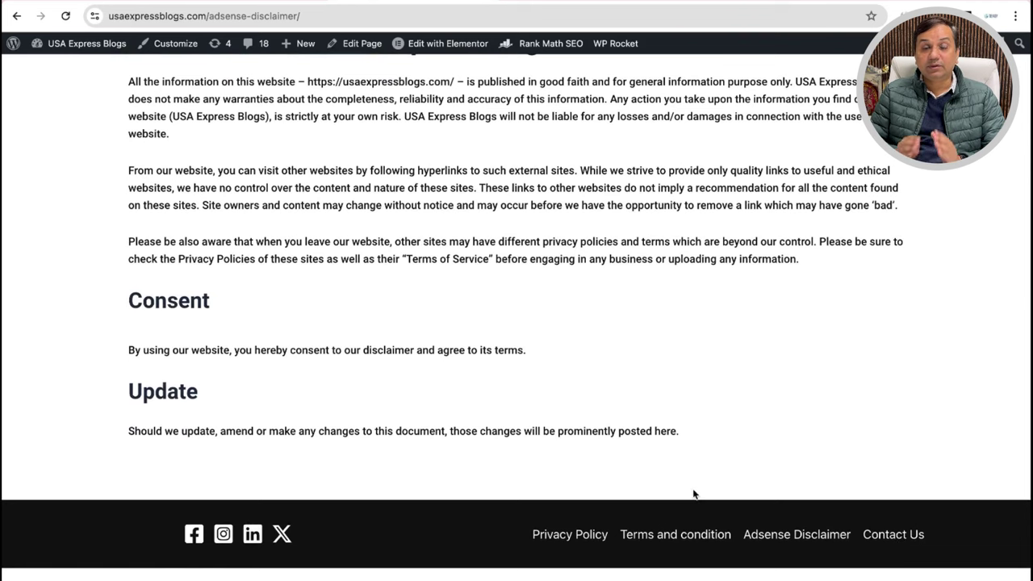
pyautogui.scroll(3, 693, 494)
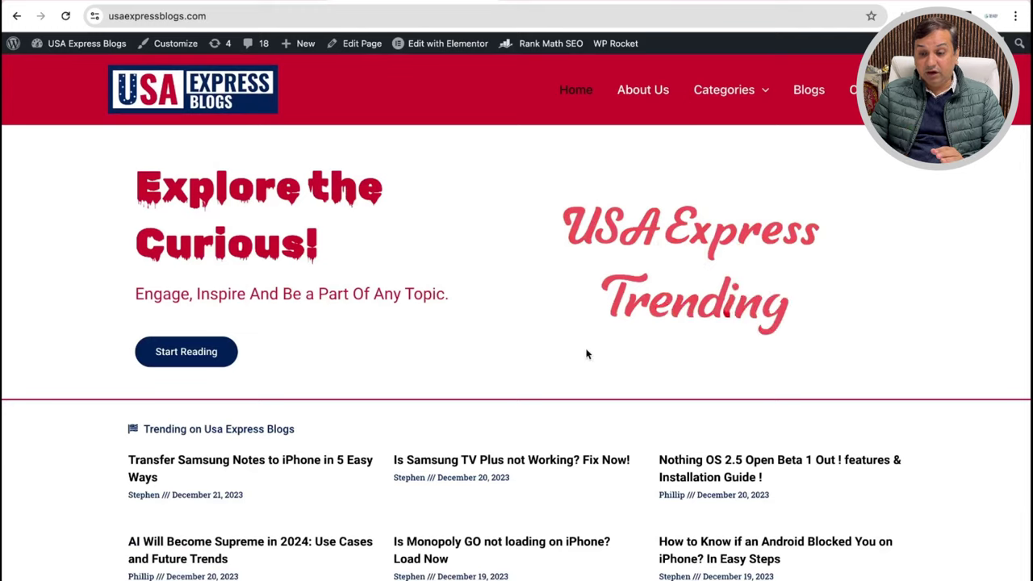
# Return to the home page and review the post excerpts, thumbnails, recent posts and categories.
pyautogui.scroll(-3, 563, 456)
pyautogui.scroll(-3, 497, 400)
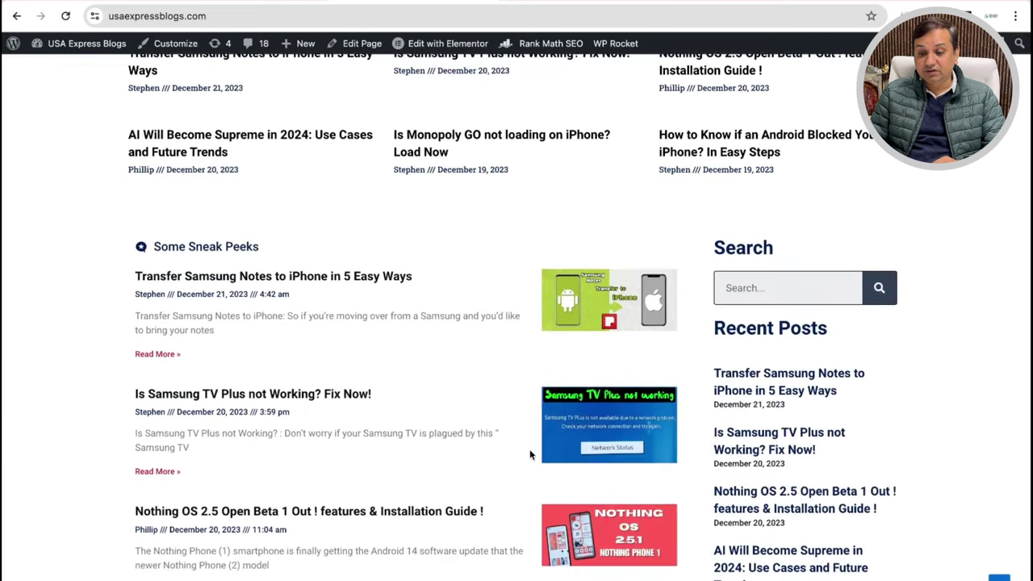
pyautogui.scroll(-4, 530, 455)
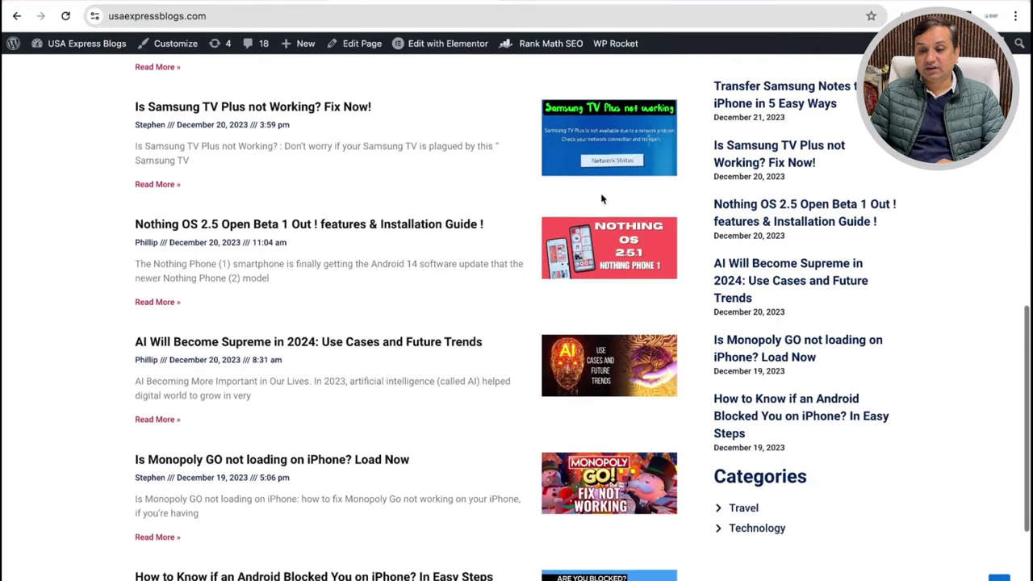
# Open the article "Transfer Samsung Notes to iPhone in 5 Easy Ways" and examine its images, text and FAQ section.
pyautogui.scroll(6, 532, 388)
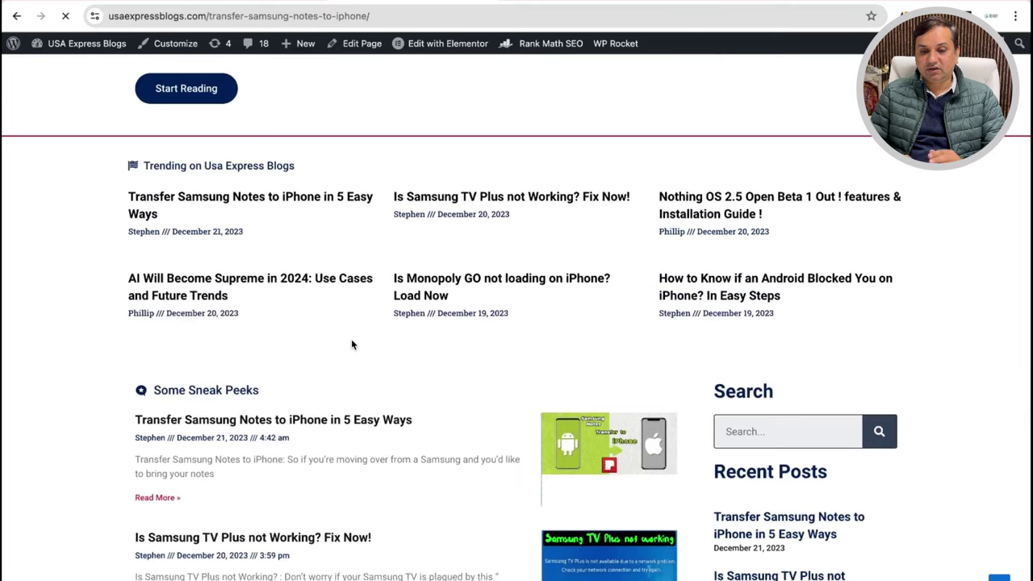
pyautogui.scroll(-2, 363, 282)
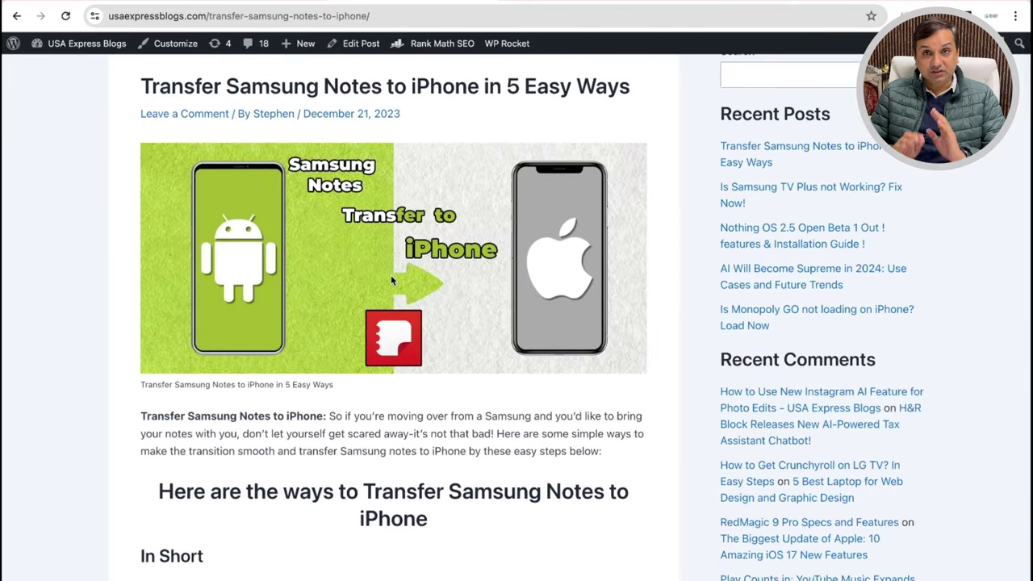
pyautogui.scroll(-7, 456, 334)
pyautogui.scroll(-10, 484, 356)
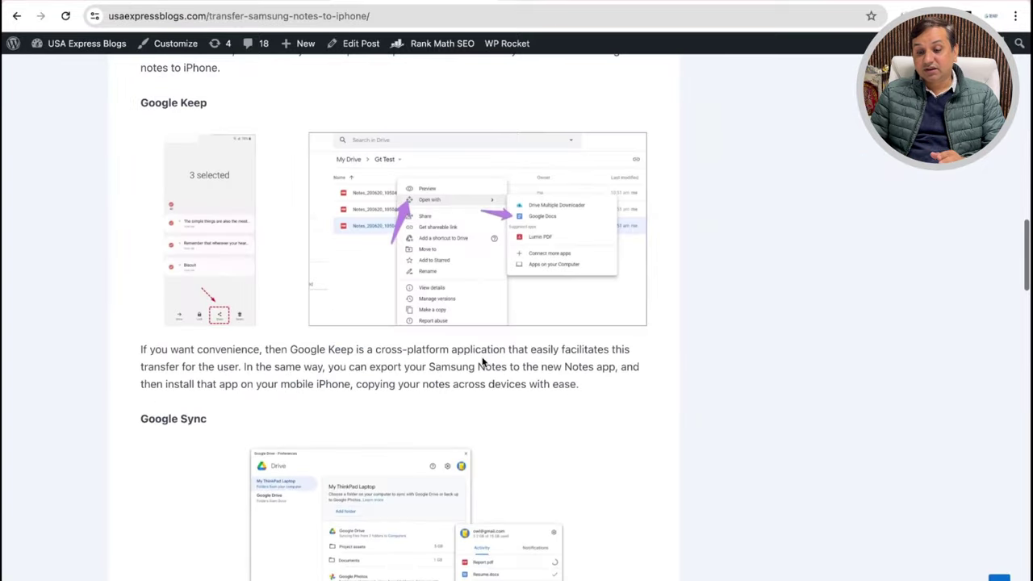
pyautogui.scroll(-13, 482, 363)
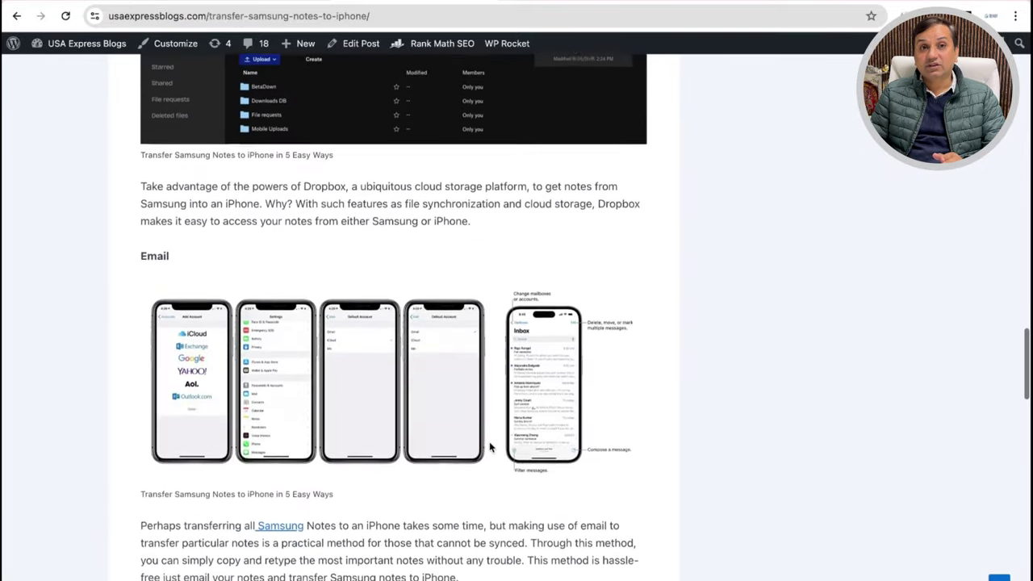
pyautogui.scroll(-1, 489, 447)
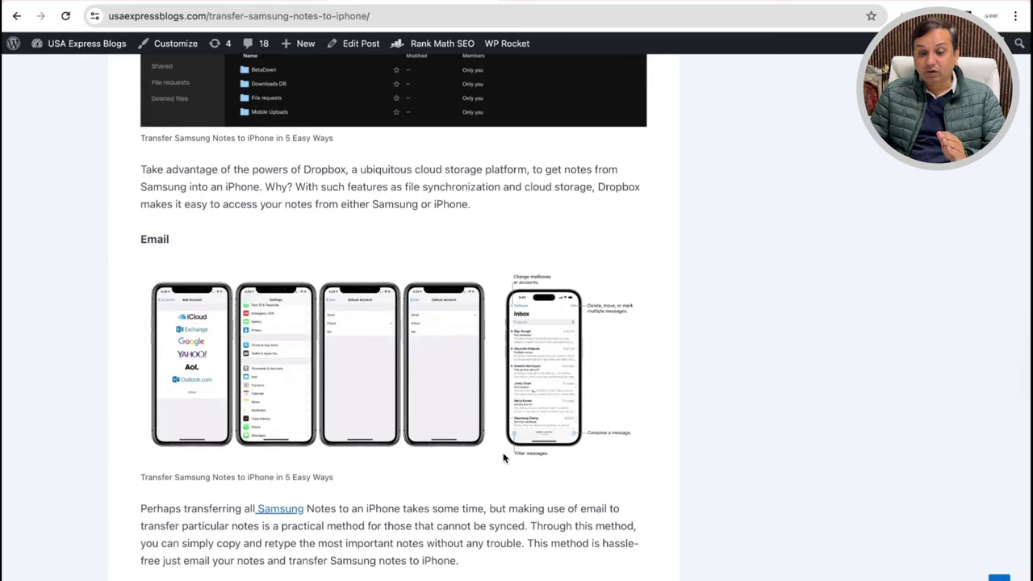
pyautogui.scroll(-5, 494, 452)
pyautogui.scroll(-7, 498, 461)
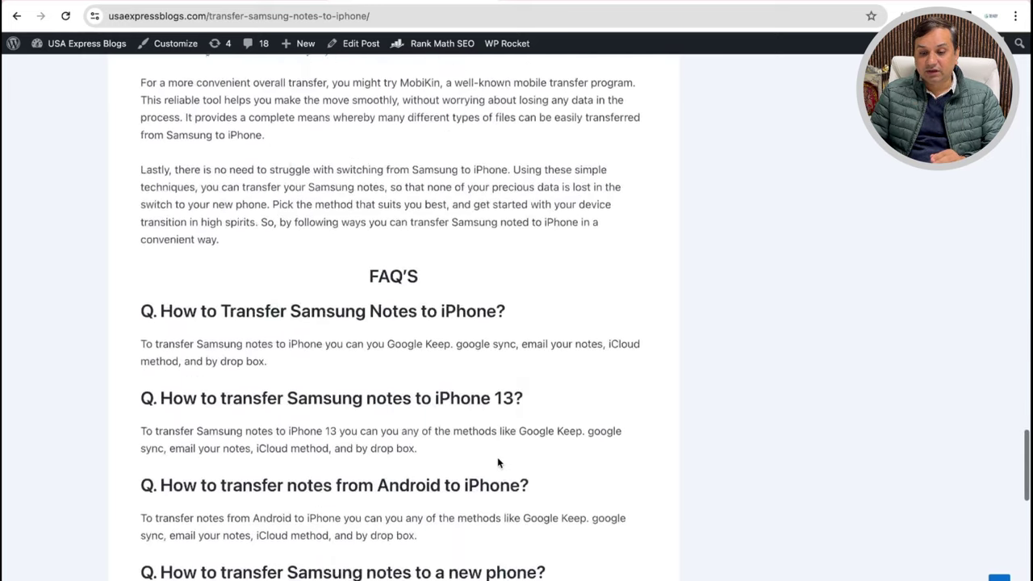
pyautogui.scroll(7, 511, 295)
pyautogui.scroll(15, 510, 296)
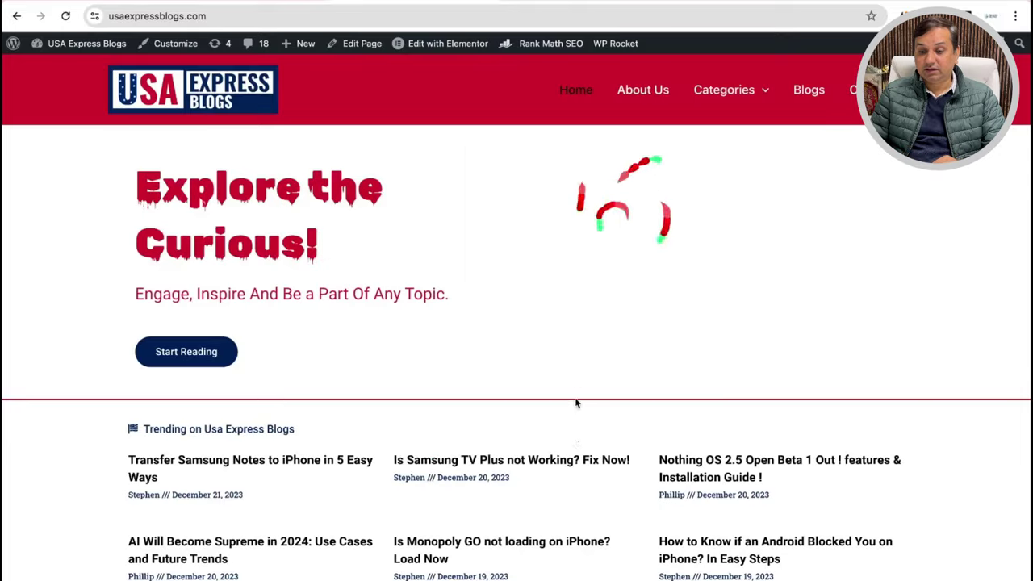
# Return to the home page and view the site's Technology and Travel category pages.
pyautogui.scroll(-3, 576, 401)
pyautogui.scroll(3, 576, 461)
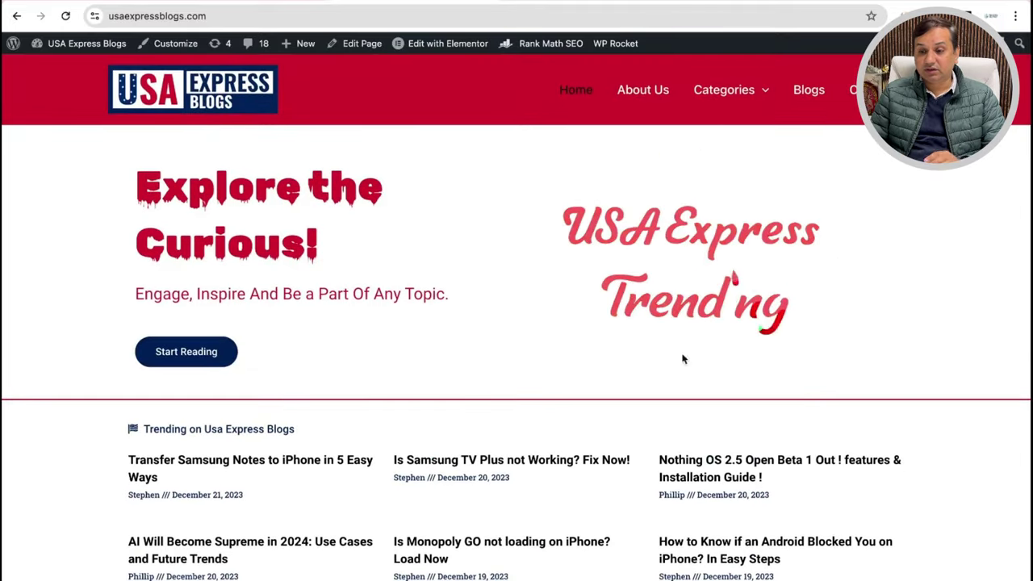
pyautogui.moveTo(736, 111)
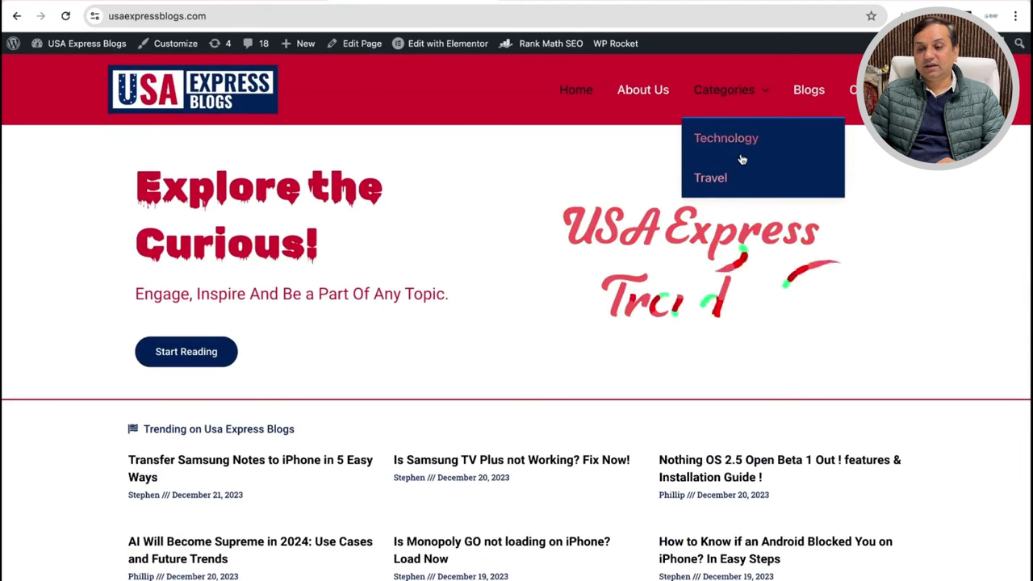
pyautogui.click(737, 140)
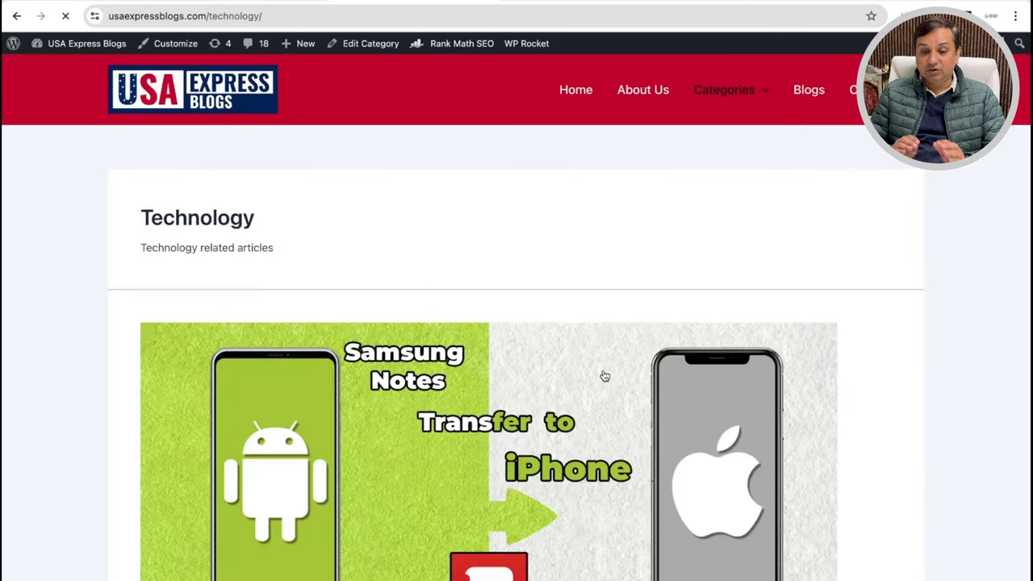
pyautogui.scroll(-10, 568, 501)
pyautogui.scroll(10, 574, 331)
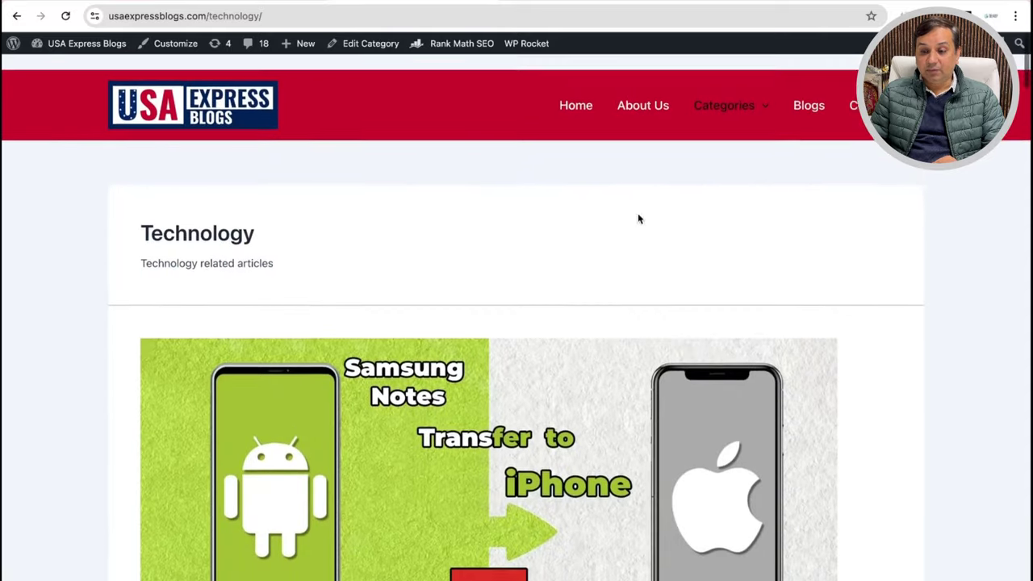
pyautogui.moveTo(758, 102)
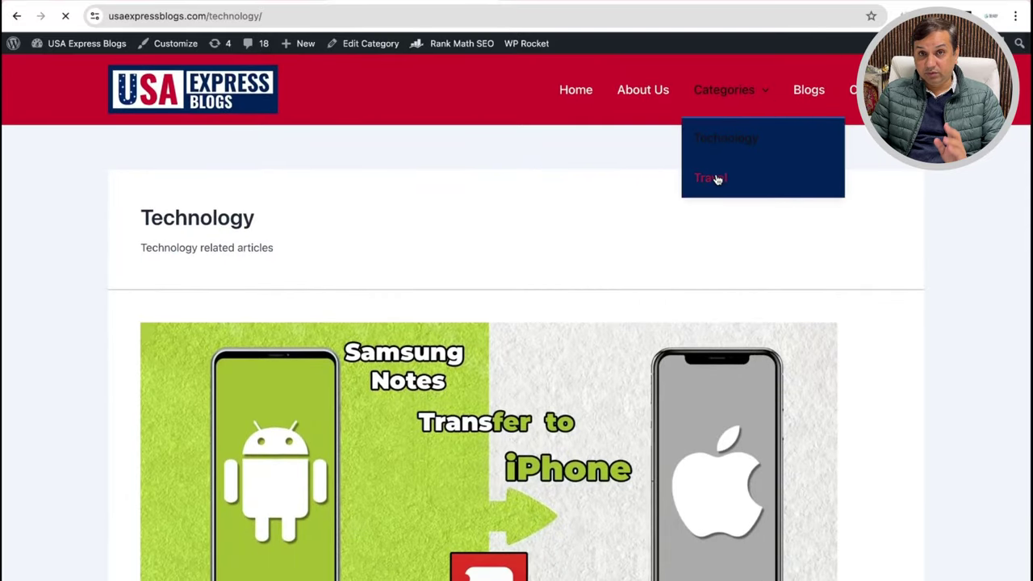
pyautogui.click(718, 179)
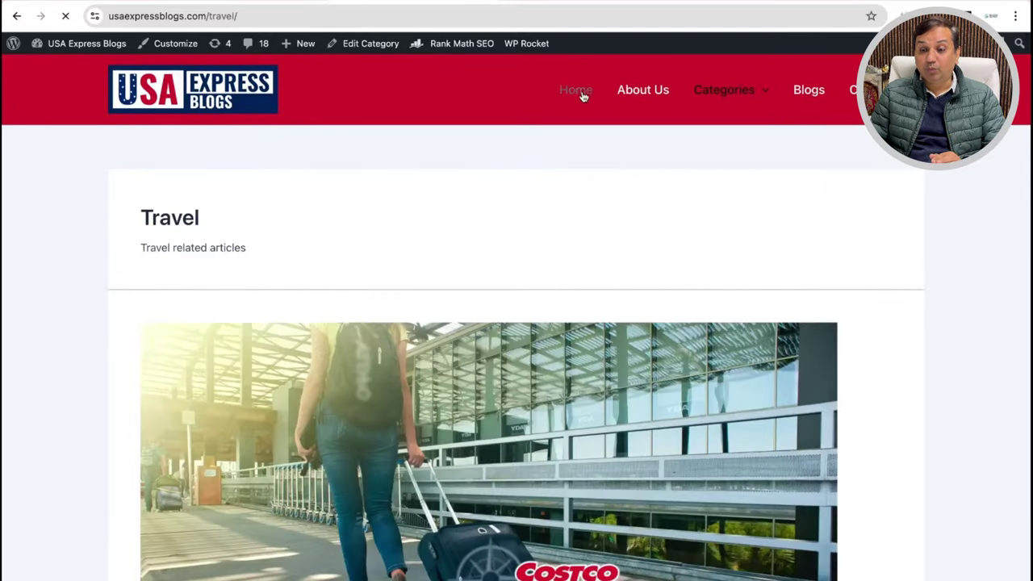
# Return to the site's home page, open the WordPress post categories list and check the article count of each category.
pyautogui.click(578, 88)
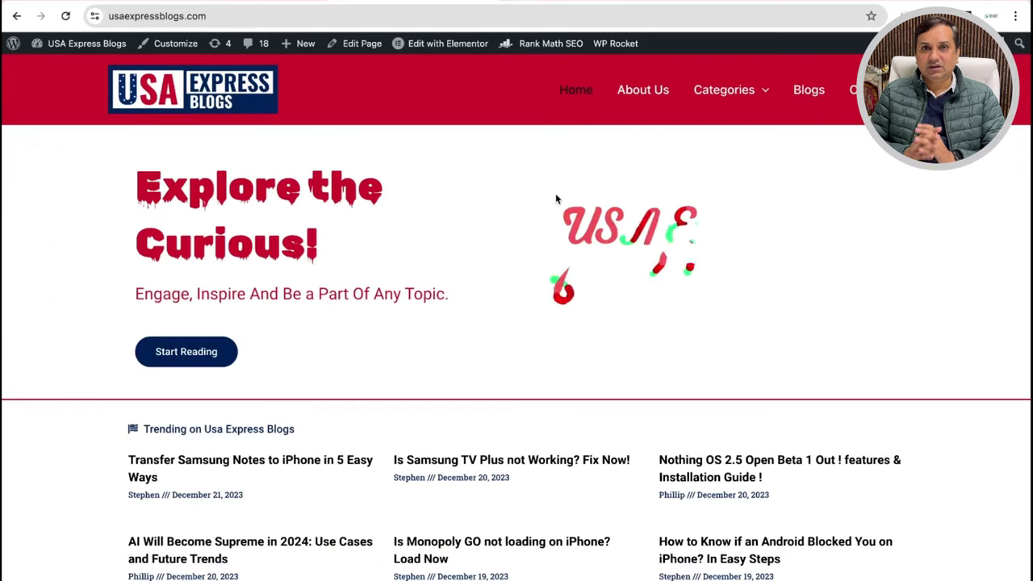
pyautogui.moveTo(767, 96)
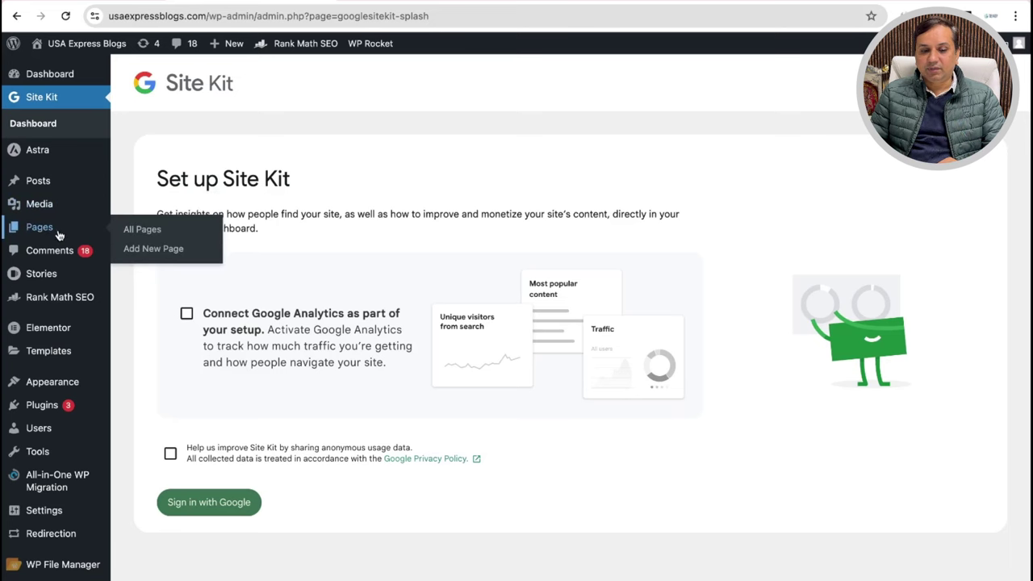
pyautogui.moveTo(59, 187)
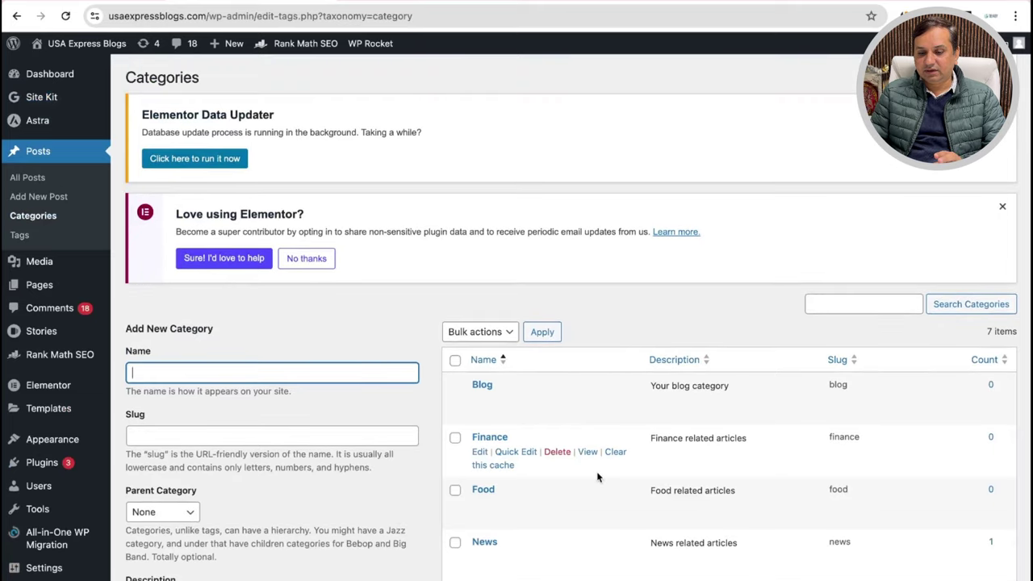
pyautogui.scroll(-5, 567, 362)
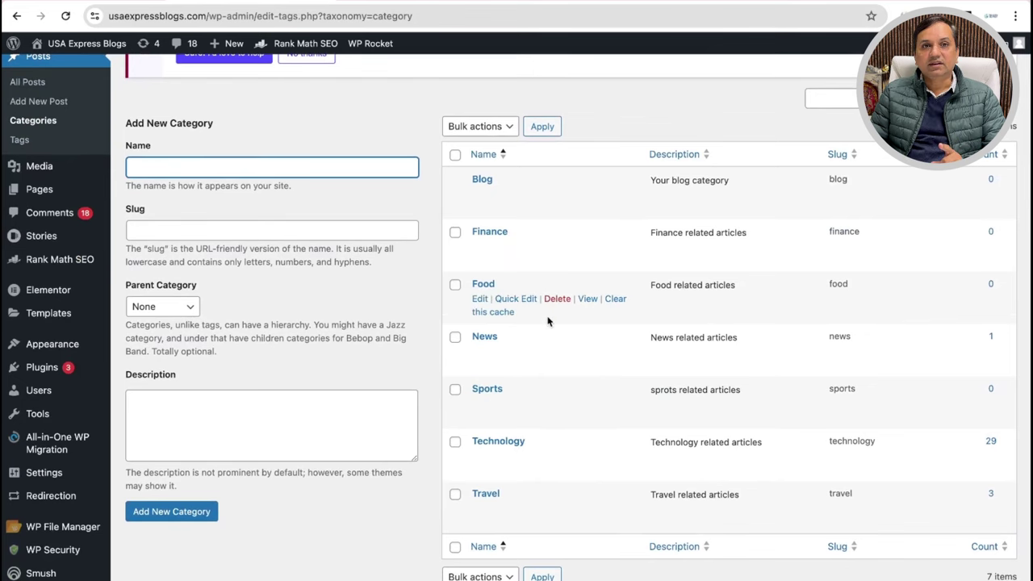
pyautogui.scroll(5, 549, 323)
pyautogui.scroll(-5, 565, 452)
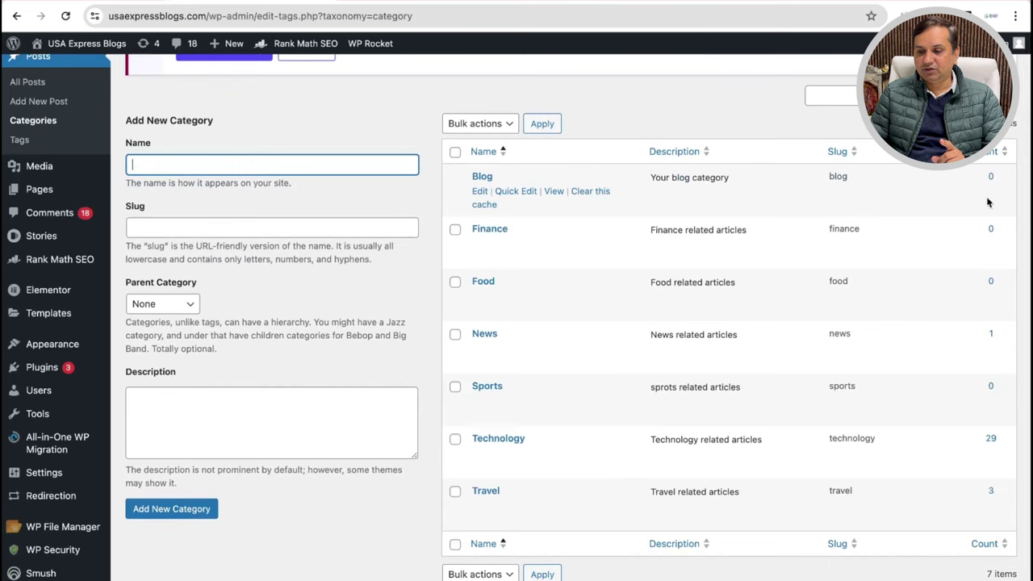
pyautogui.scroll(3, 968, 226)
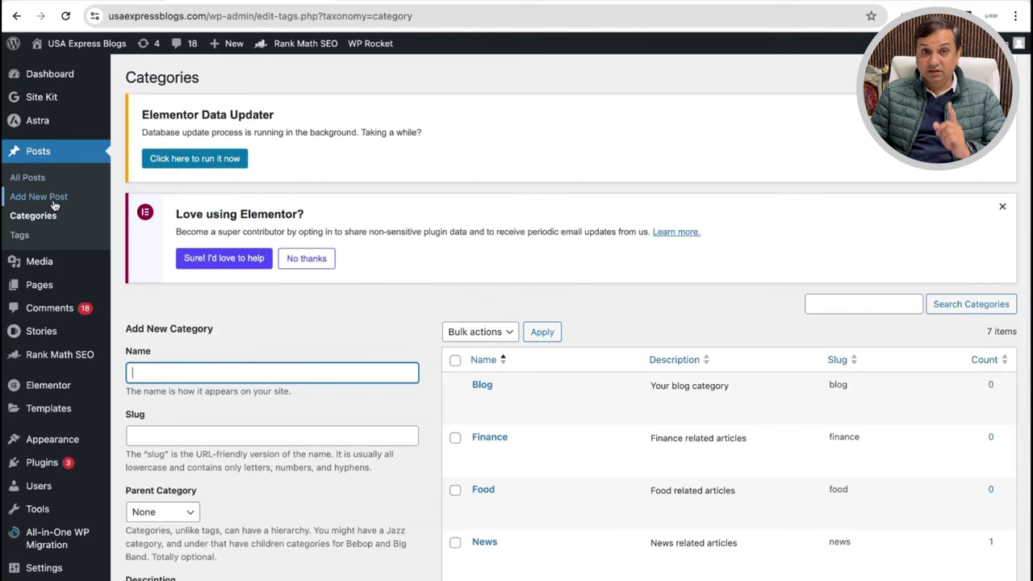
# Open Site Kit, start its setup by signing in with the Google account, and grant the requested additional access.
pyautogui.click(37, 98)
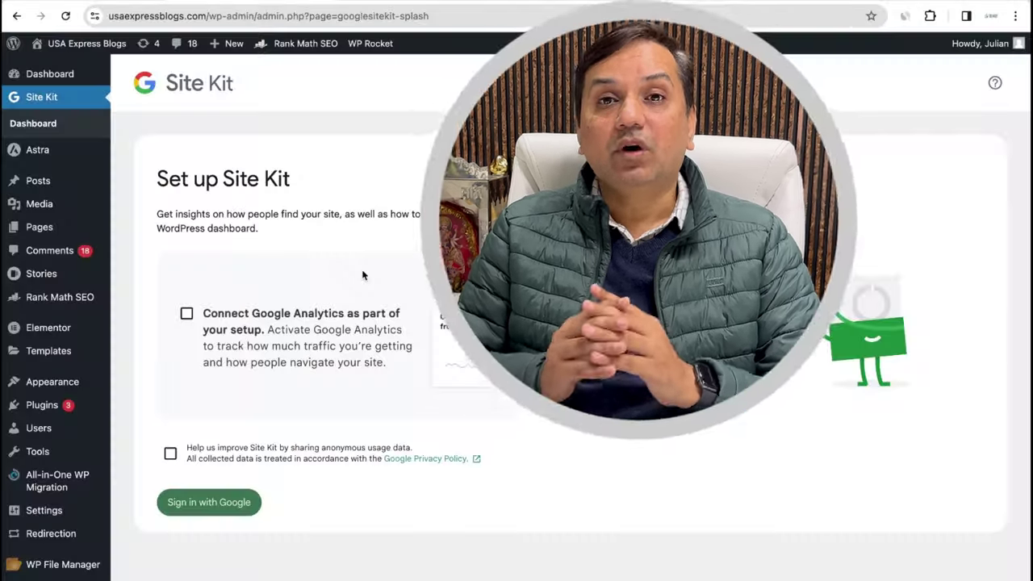
pyautogui.scroll(-1, 386, 315)
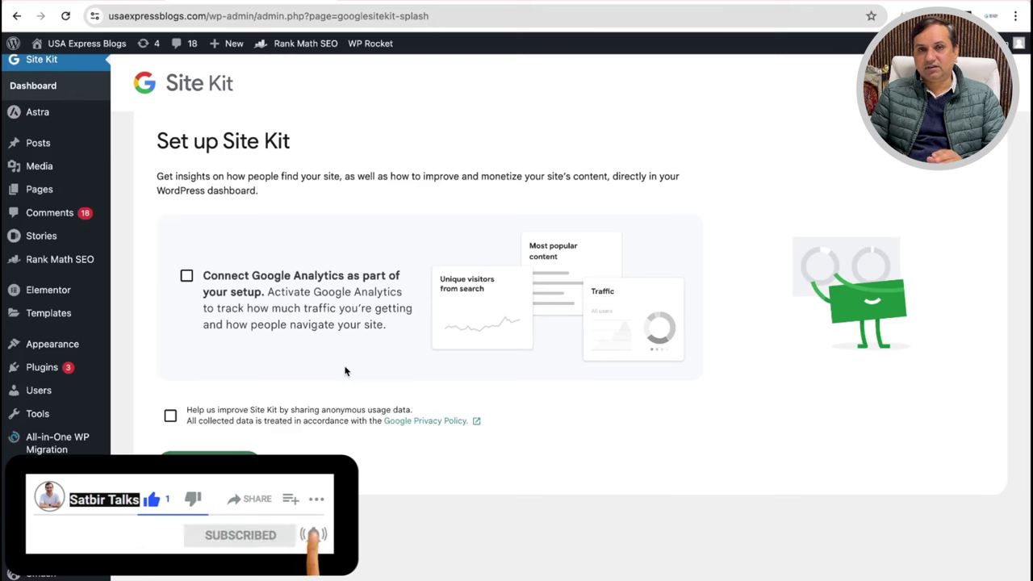
pyautogui.click(225, 464)
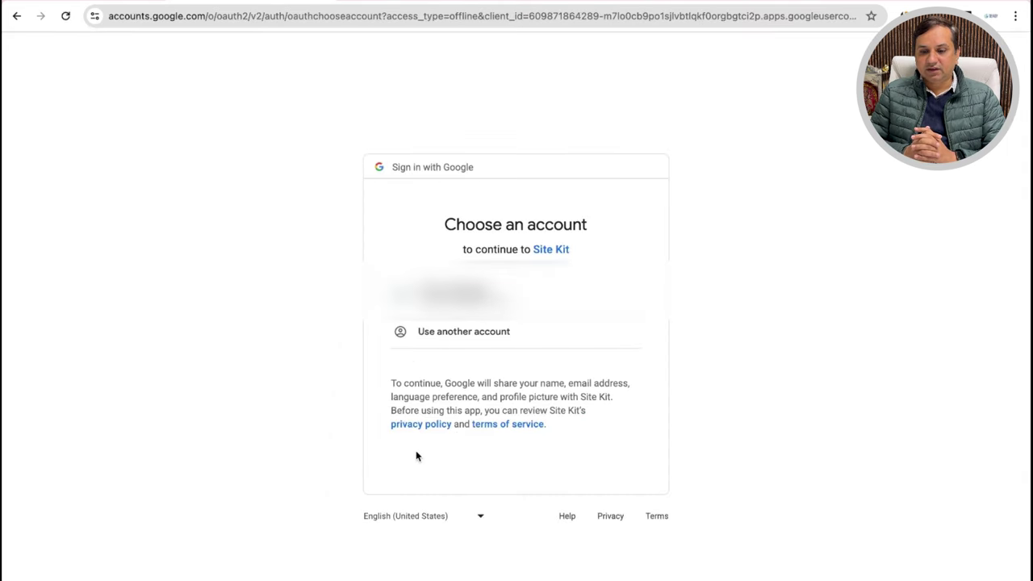
pyautogui.click(452, 293)
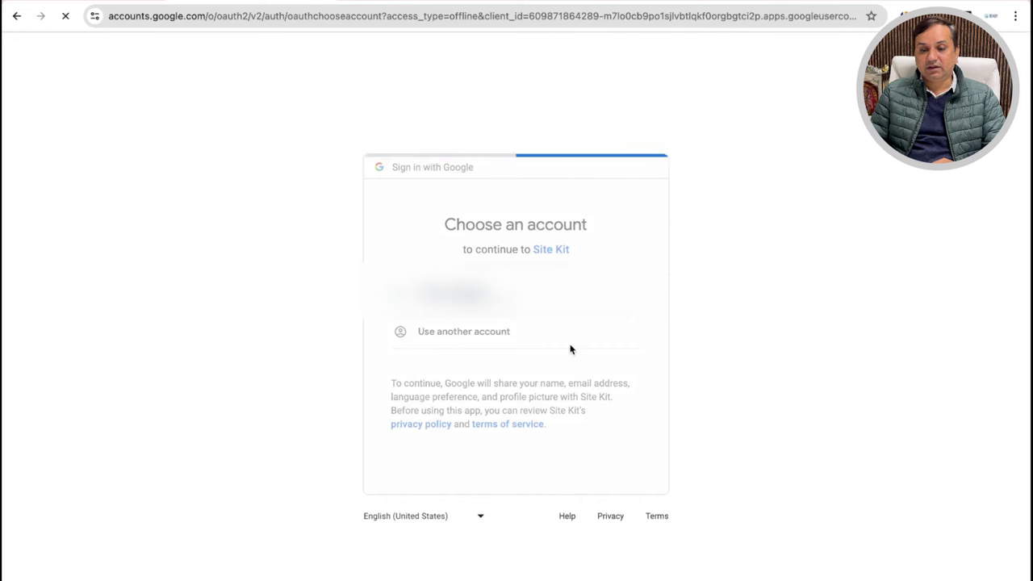
pyautogui.click(574, 478)
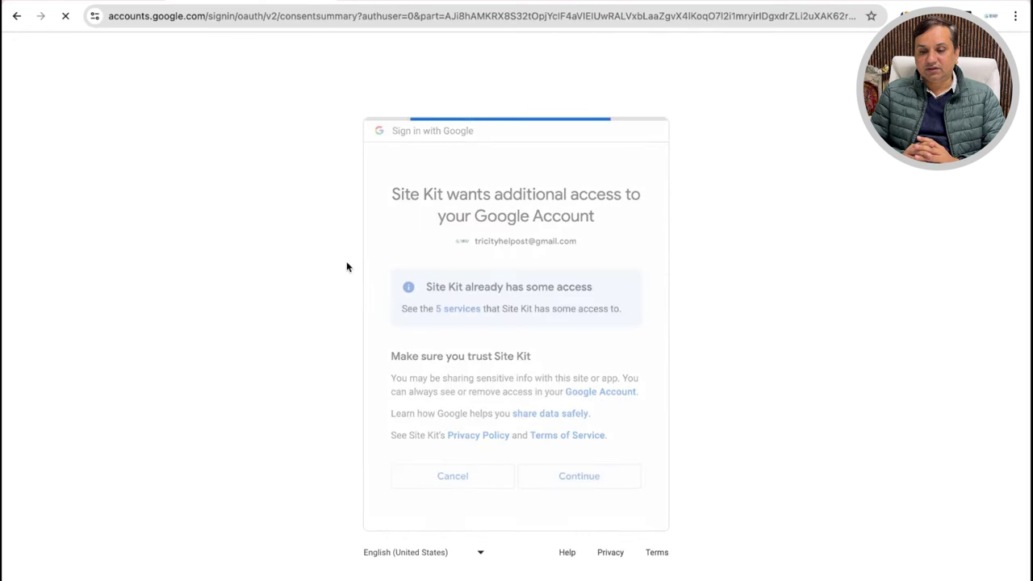
# Have Google verify ownership of USA Express Blogs and set up Search Console to complete the Site Kit connection.
pyautogui.click(141, 296)
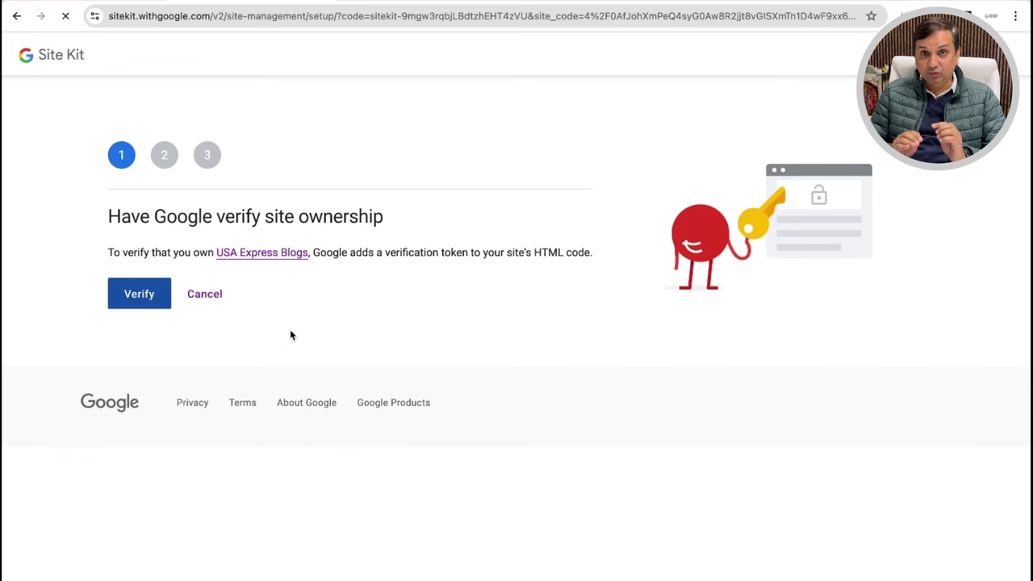
pyautogui.click(139, 312)
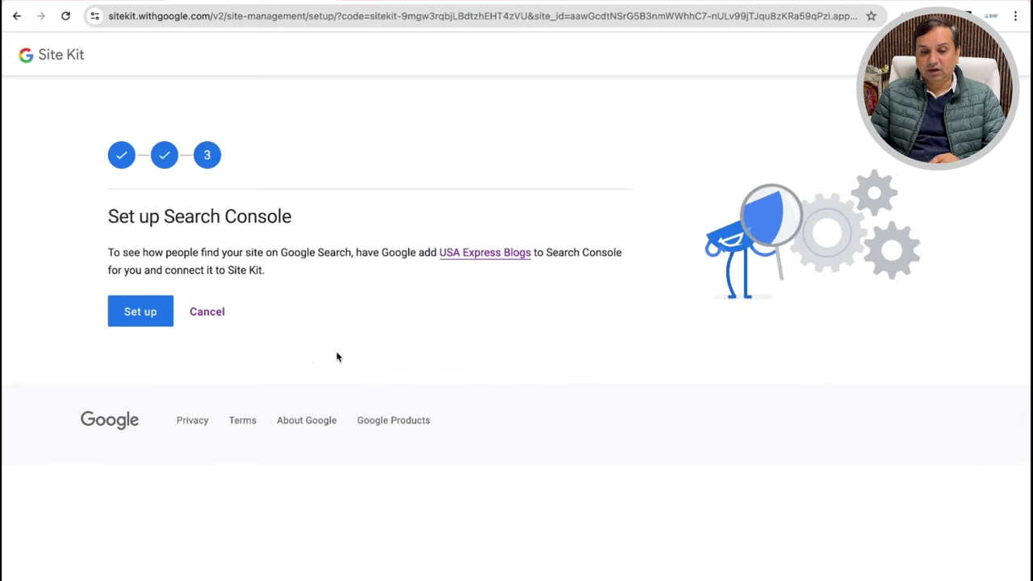
pyautogui.click(141, 314)
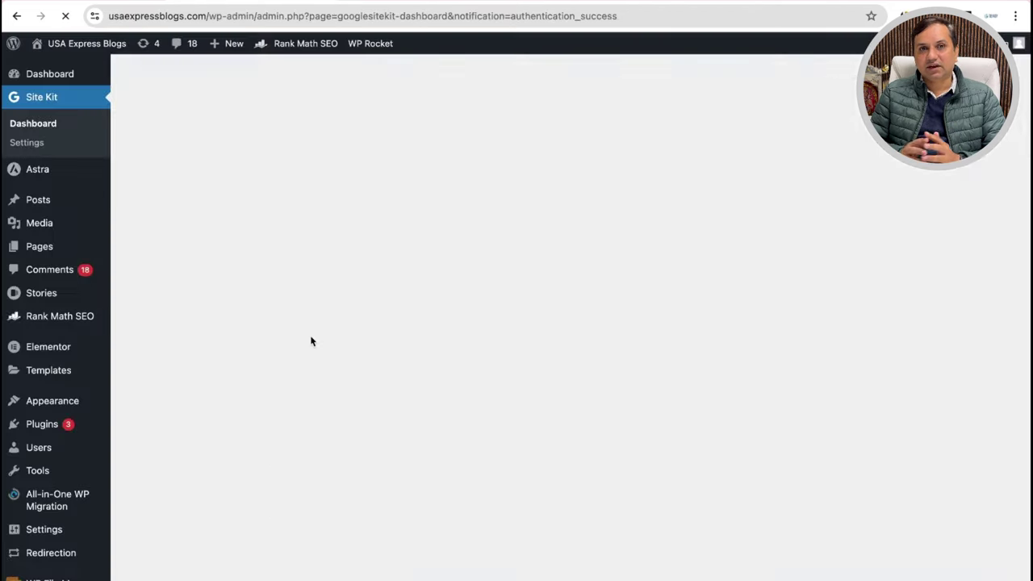
# Examine the Site Kit dashboard's search traffic for the last 28 days, top search queries and site speed section.
pyautogui.scroll(-10, 397, 349)
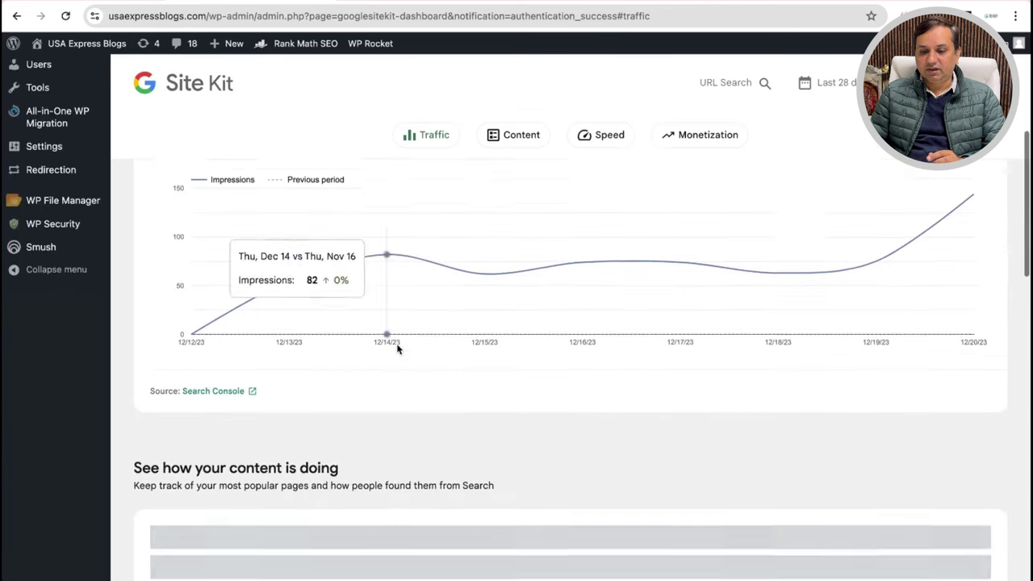
pyautogui.scroll(15, 479, 407)
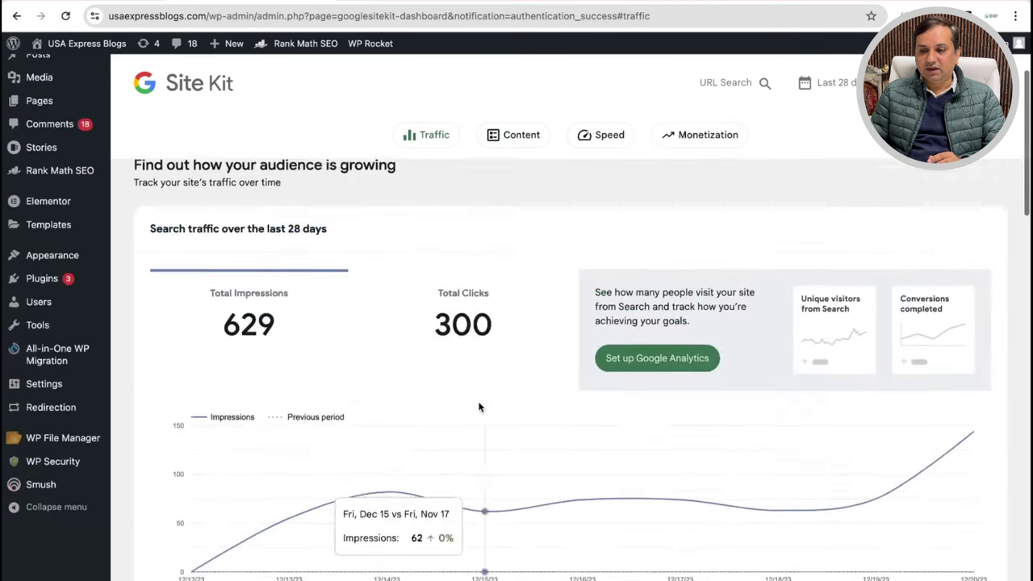
pyautogui.scroll(-2, 406, 397)
pyautogui.scroll(-1, 406, 397)
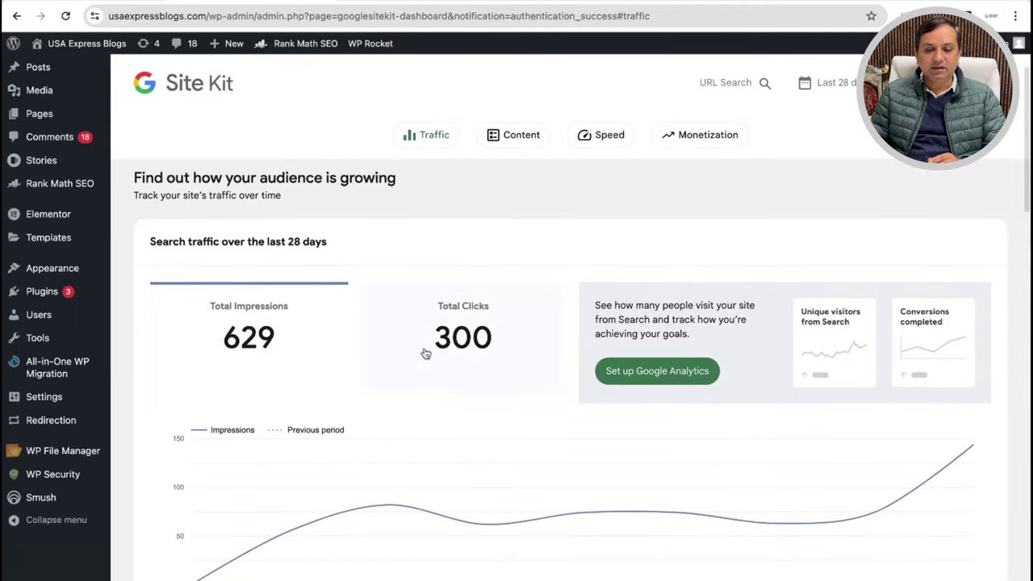
pyautogui.scroll(-8, 448, 372)
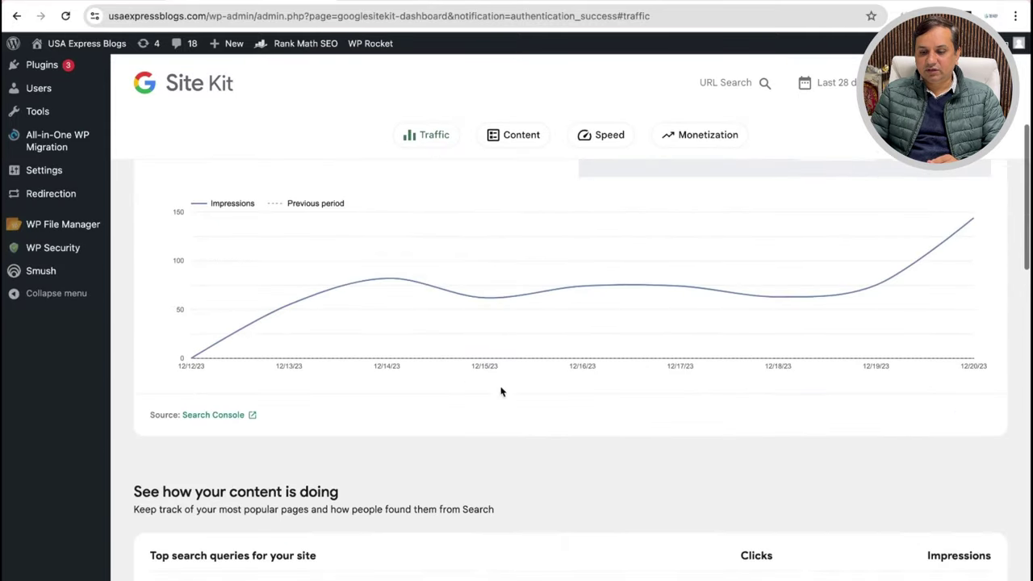
pyautogui.scroll(-8, 557, 376)
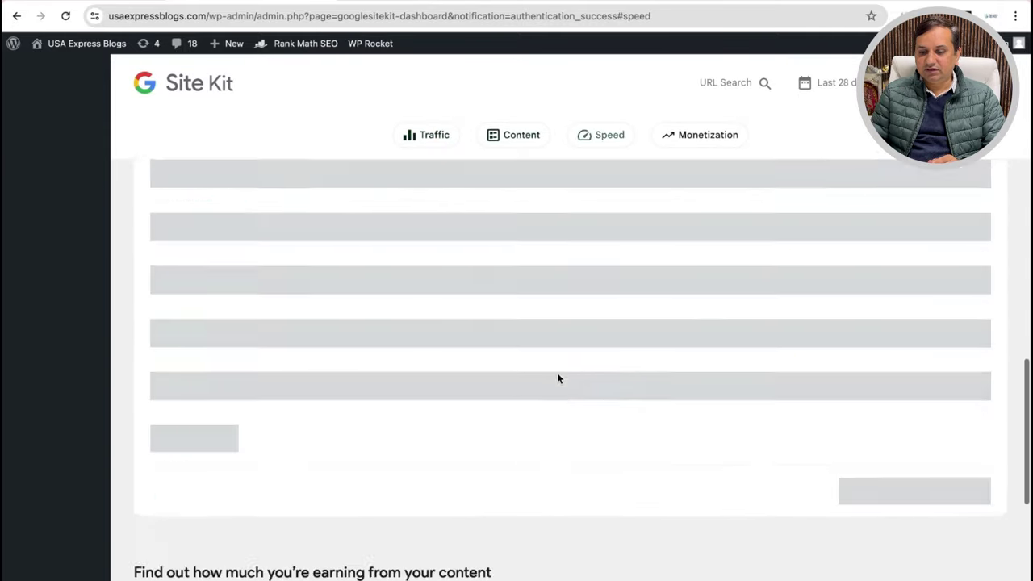
pyautogui.scroll(10, 557, 378)
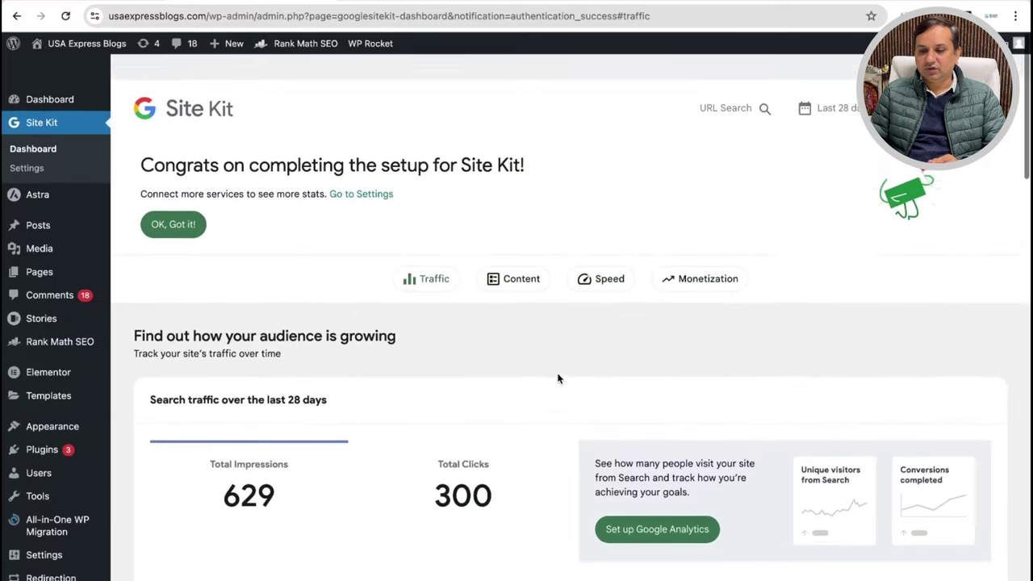
pyautogui.scroll(-10, 508, 436)
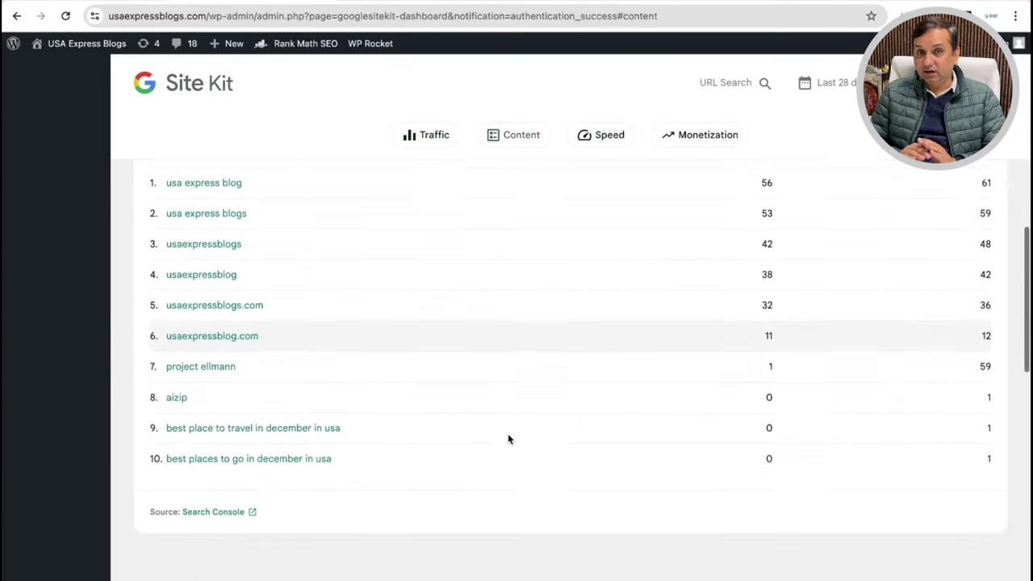
pyautogui.scroll(-3, 491, 331)
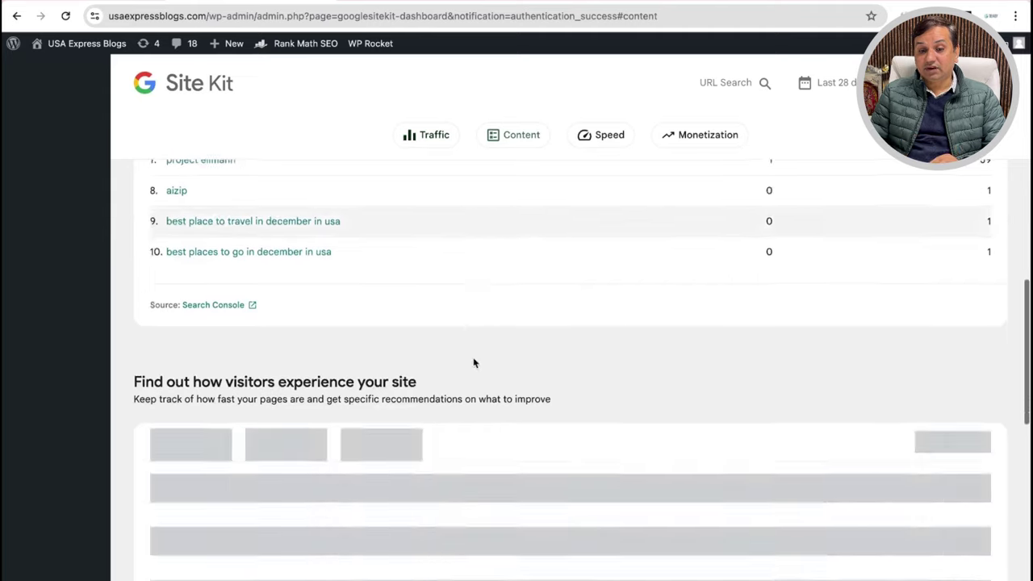
pyautogui.scroll(15, 475, 362)
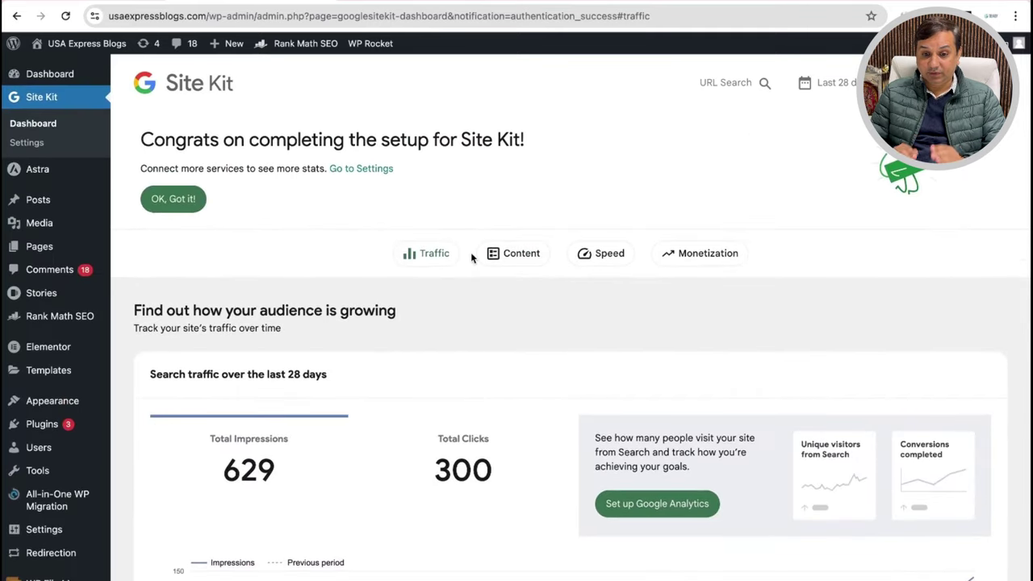
# Search for "adsense login" in a new browser tab and open the Google AdSense home page.
pyautogui.hotkey('ctrl', 't')
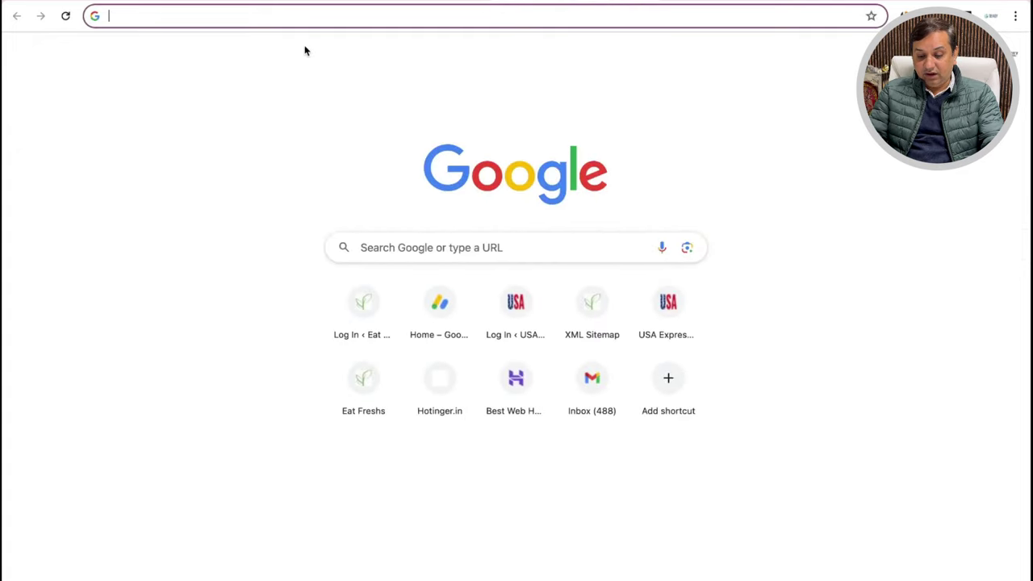
pyautogui.write('ad')
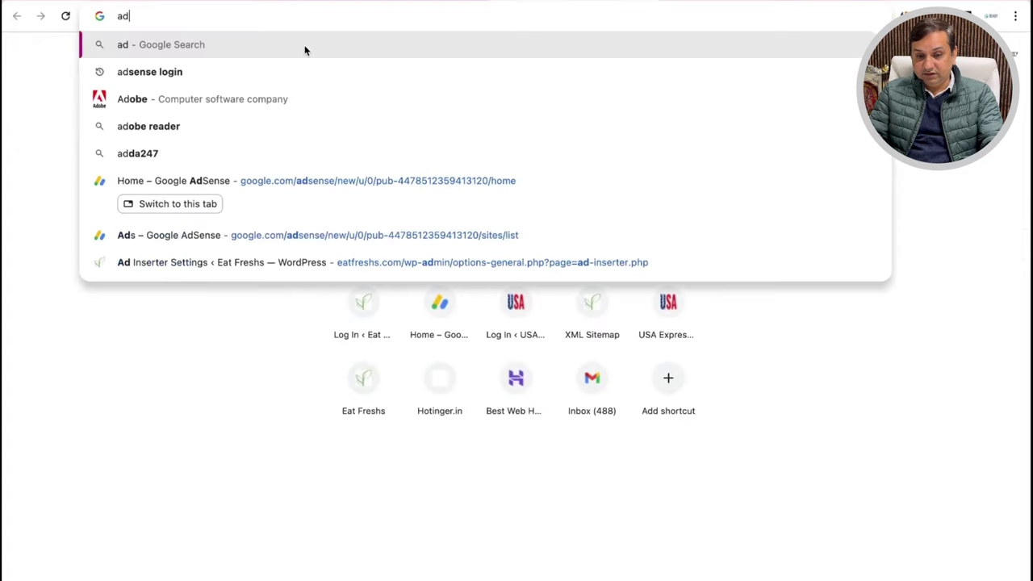
pyautogui.click(202, 75)
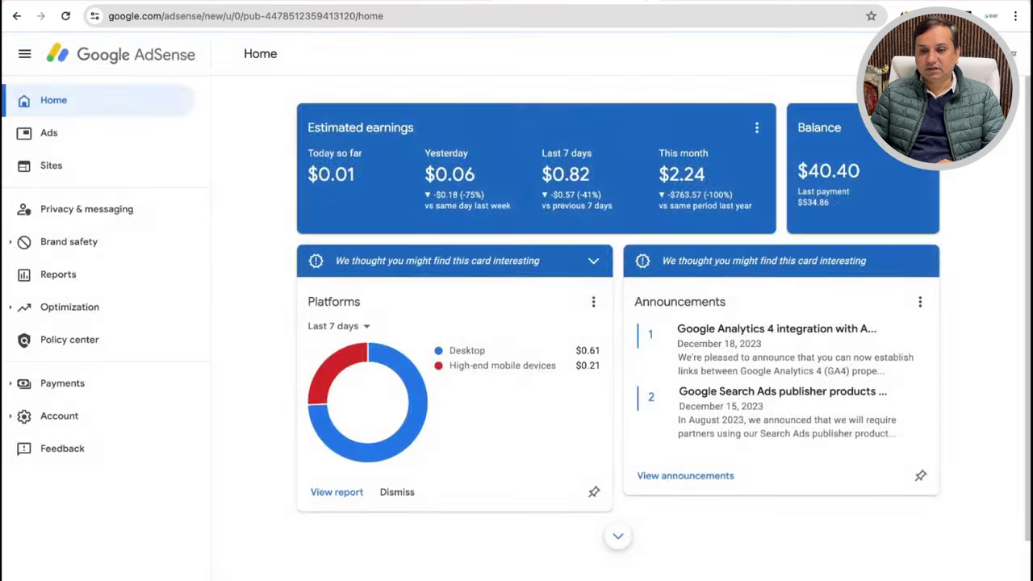
pyautogui.click(643, 2)
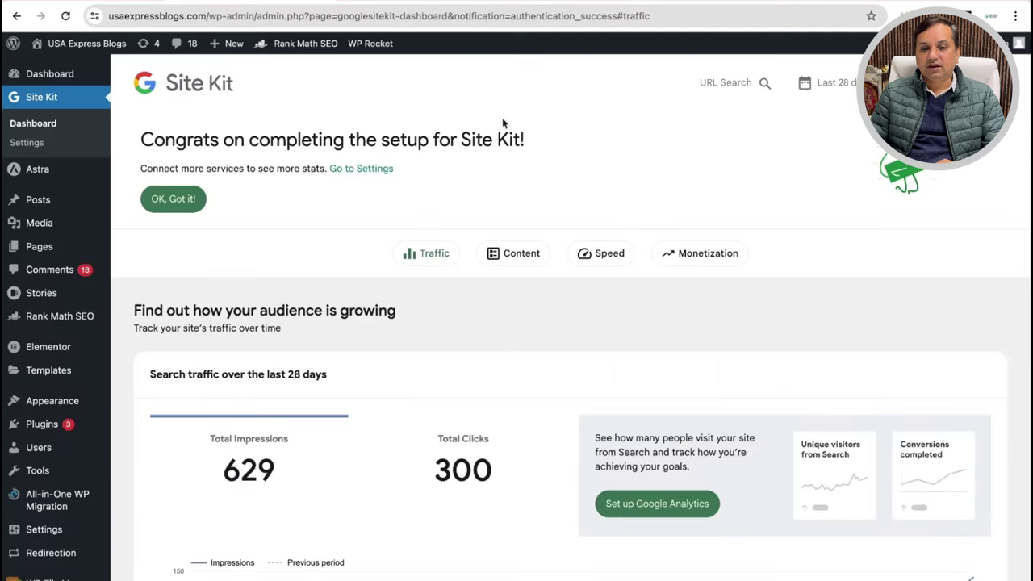
pyautogui.hotkey('ctrl', 'Tab')
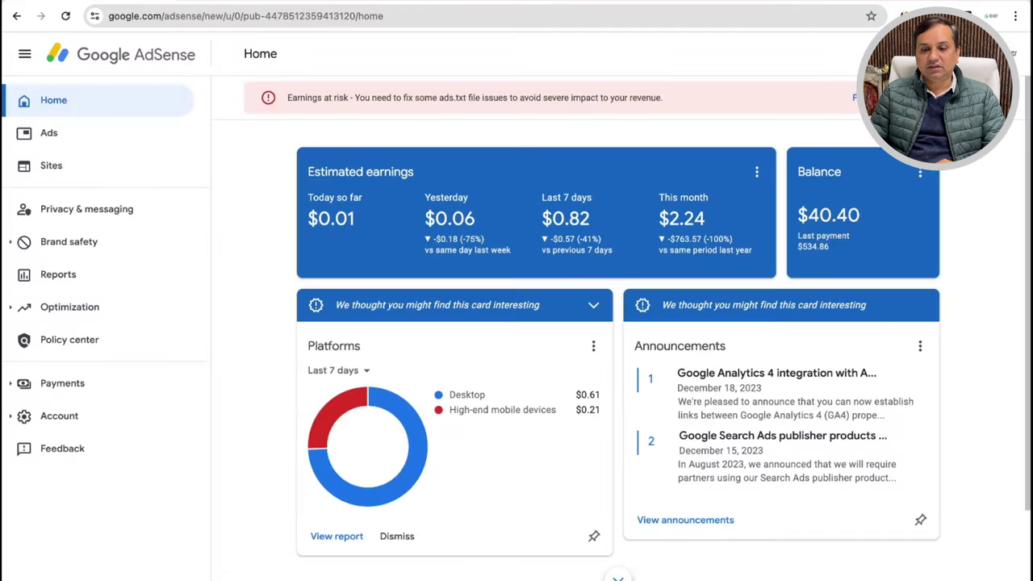
pyautogui.hotkey('ctrl', 'Tab')
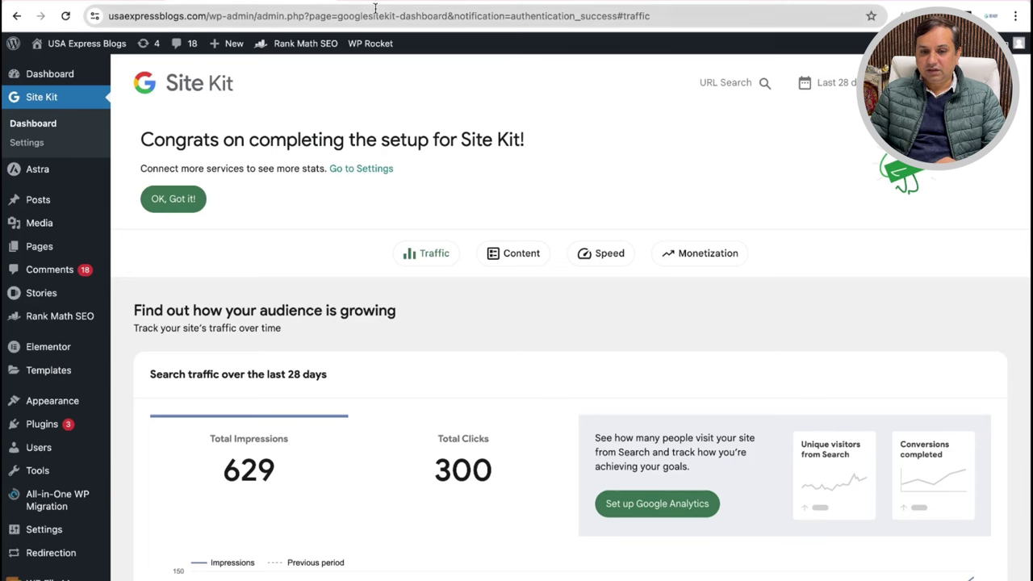
pyautogui.hotkey('ctrl', 'Tab')
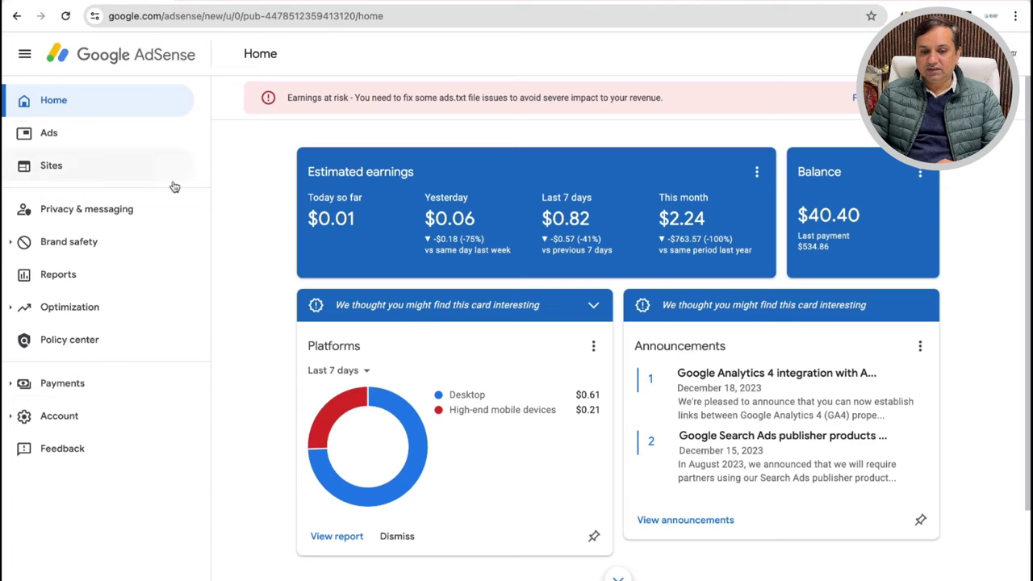
pyautogui.click(56, 168)
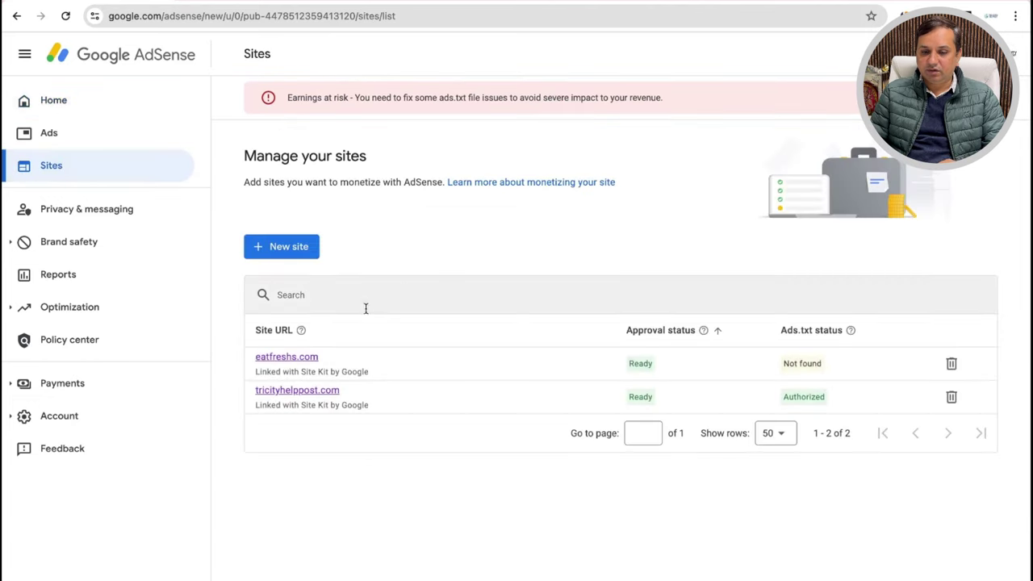
pyautogui.click(299, 254)
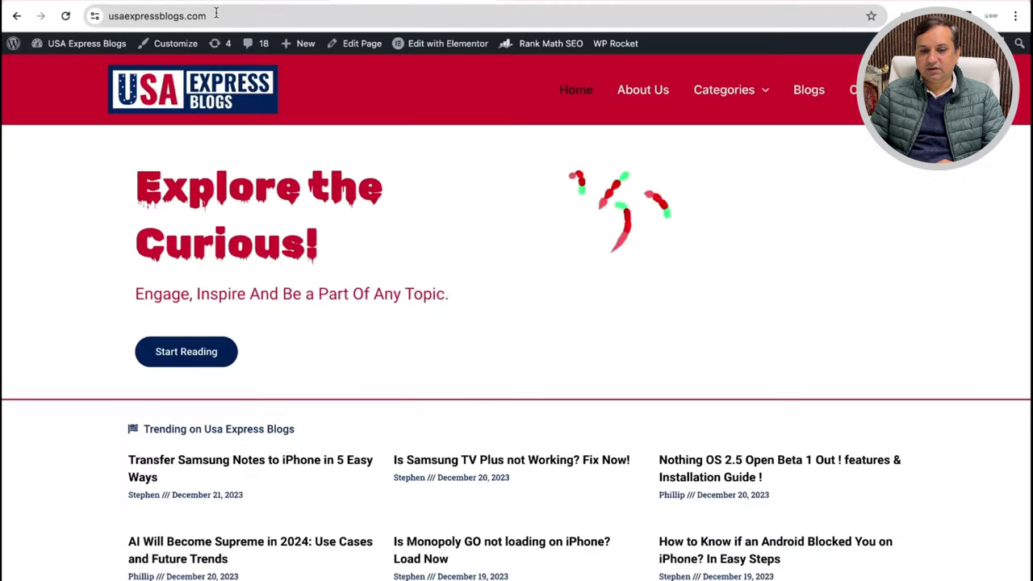
pyautogui.click(217, 15)
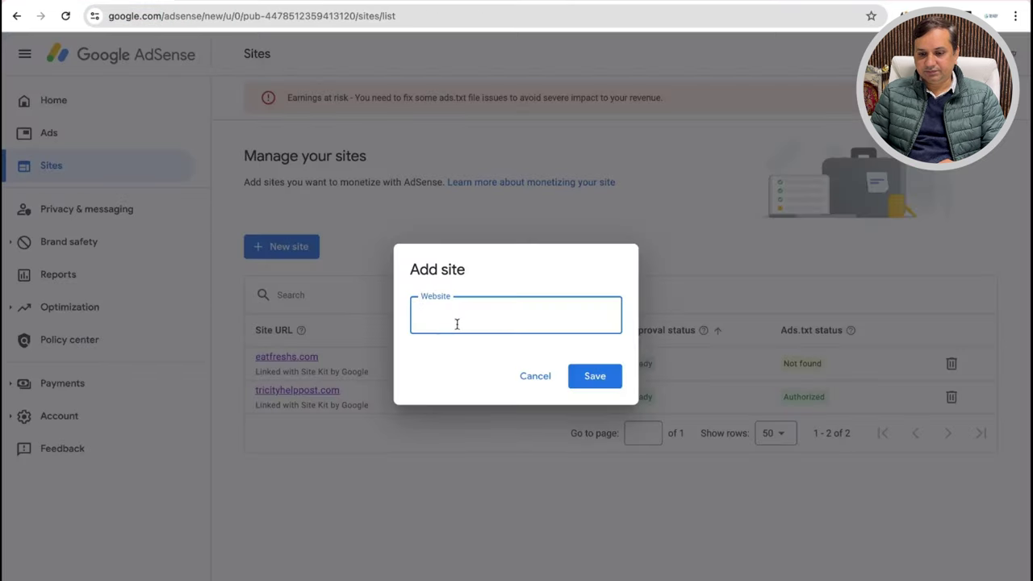
pyautogui.write('https://usaexpressblogs.com/')
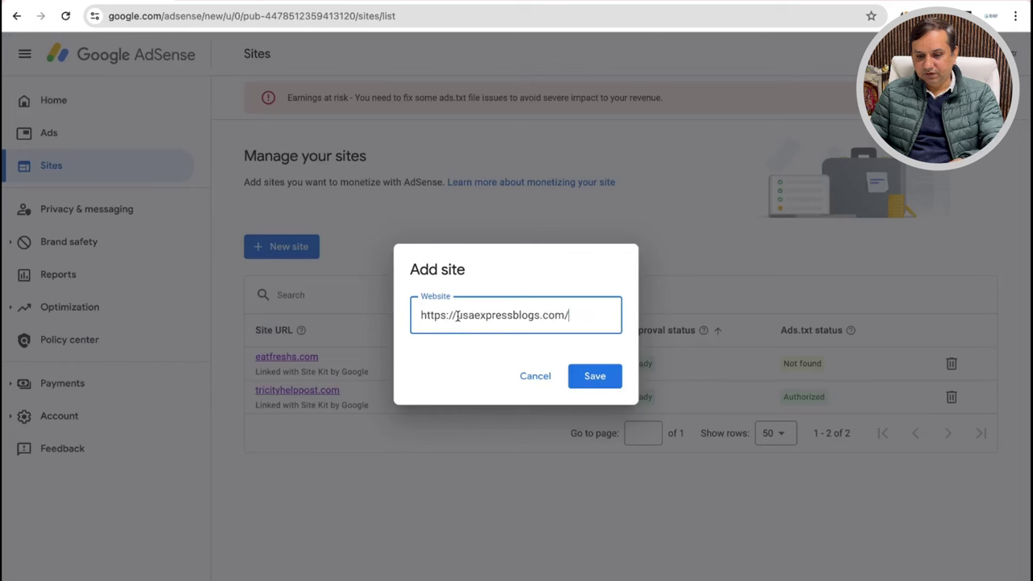
pyautogui.click(596, 377)
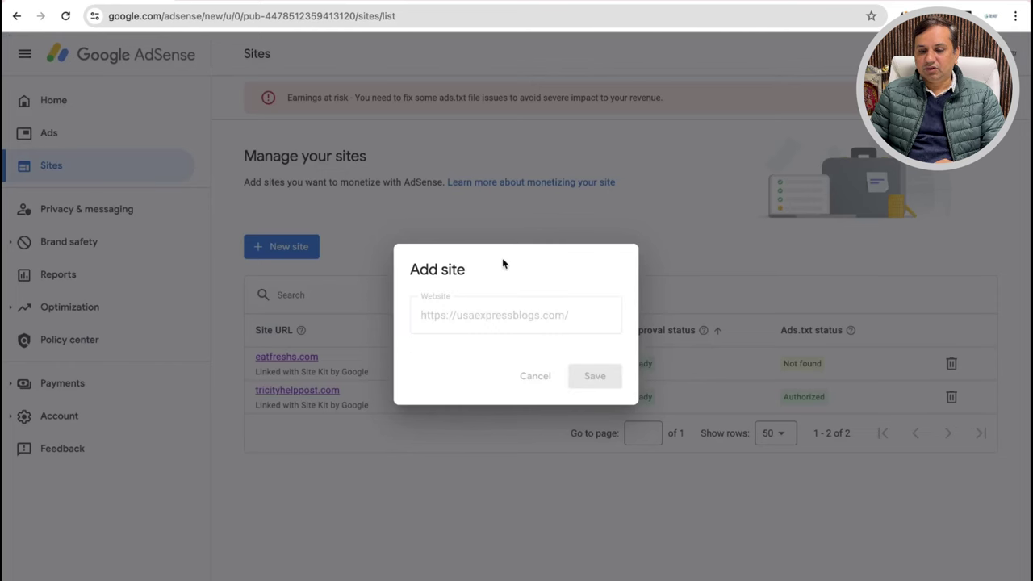
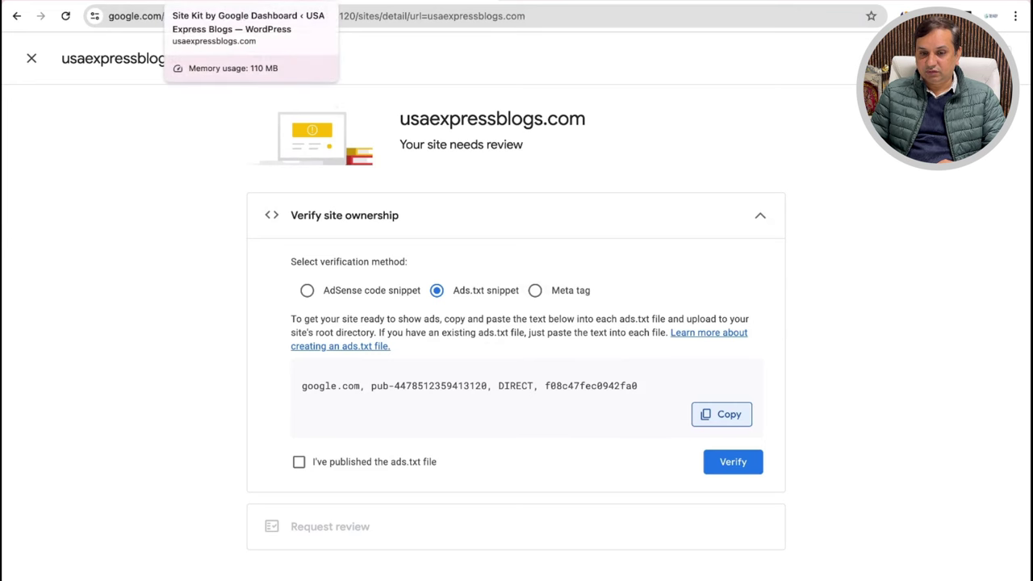
# Switch to the site's WordPress admin tab and open WP File Manager.
pyautogui.click(242, 1)
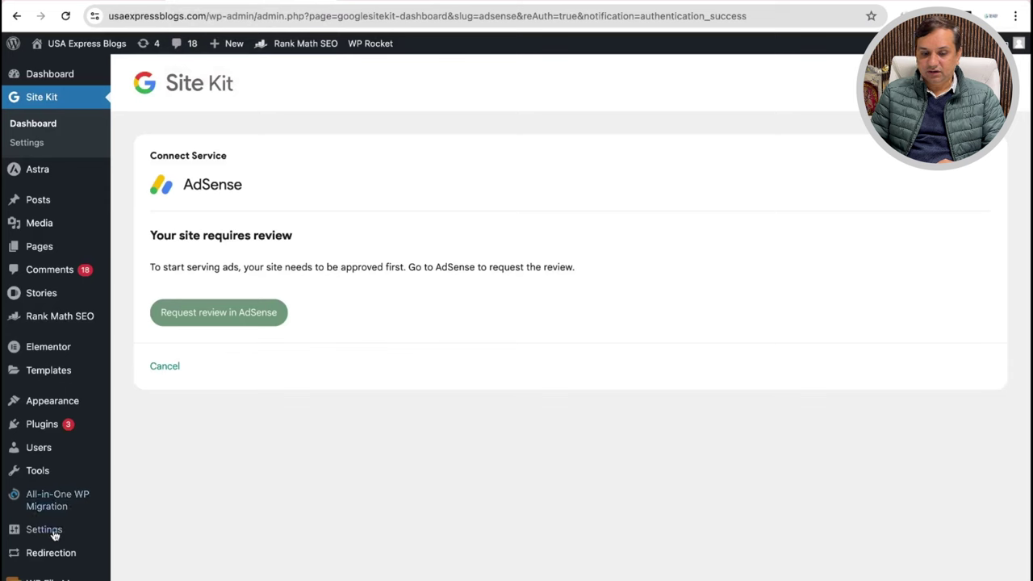
pyautogui.moveTo(49, 578)
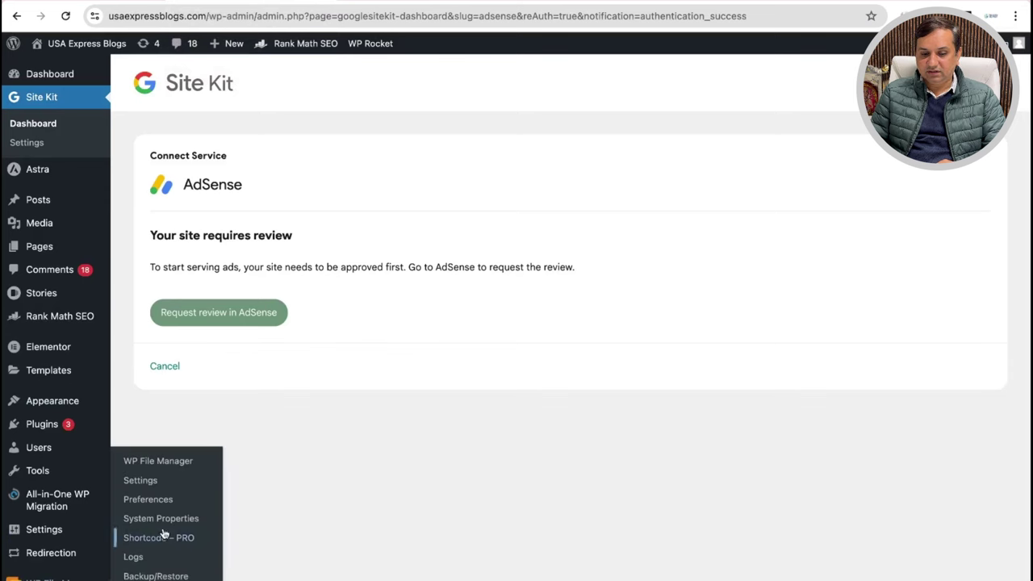
pyautogui.click(170, 466)
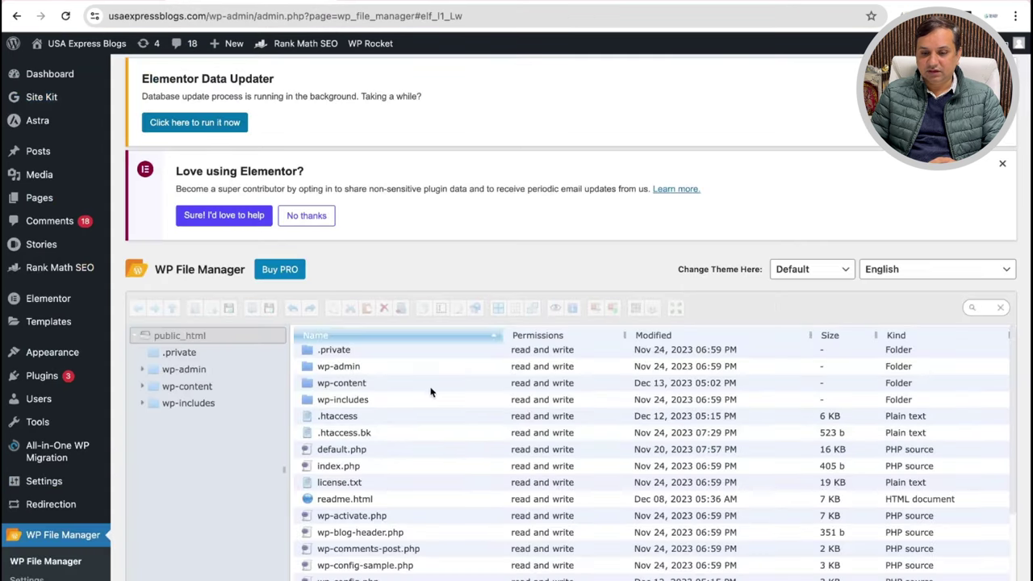
# Open the wp-admin folder and look through its file list for an existing ads.txt file.
pyautogui.click(353, 368)
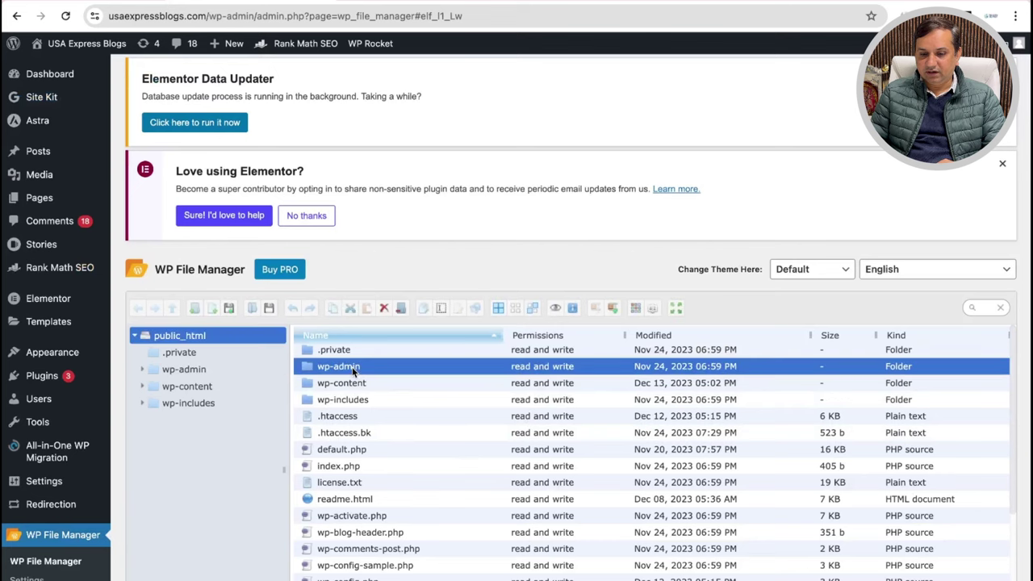
pyautogui.doubleClick(353, 368)
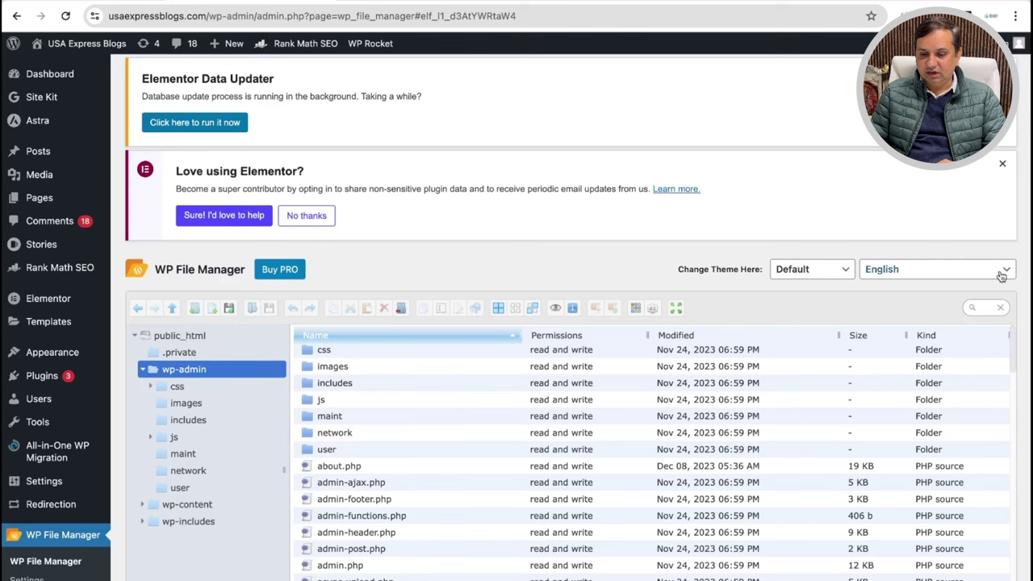
pyautogui.scroll(-1, 1012, 353)
pyautogui.moveTo(1011, 353); pyautogui.dragTo(1029, 575)
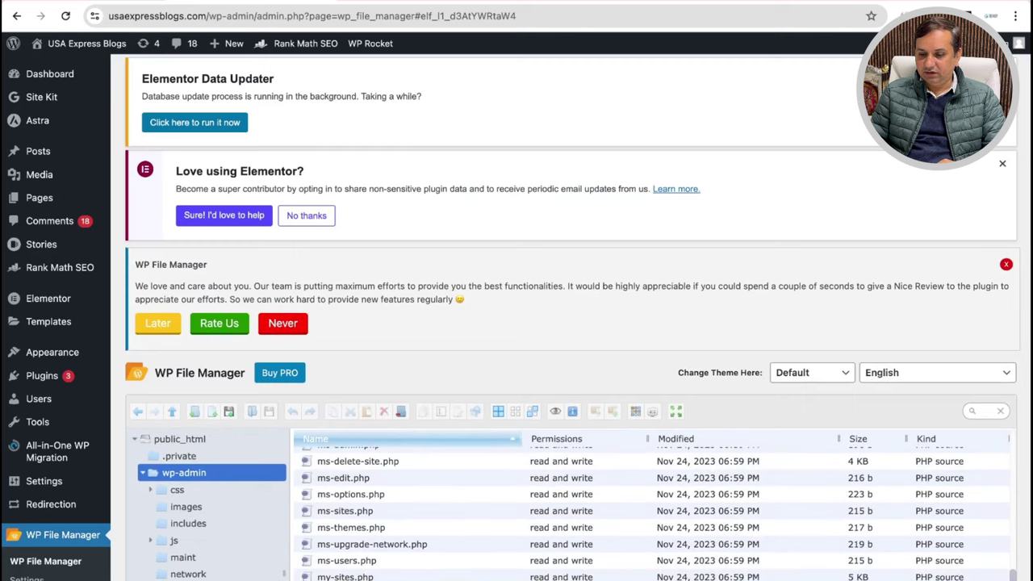
pyautogui.scroll(-3, 683, 538)
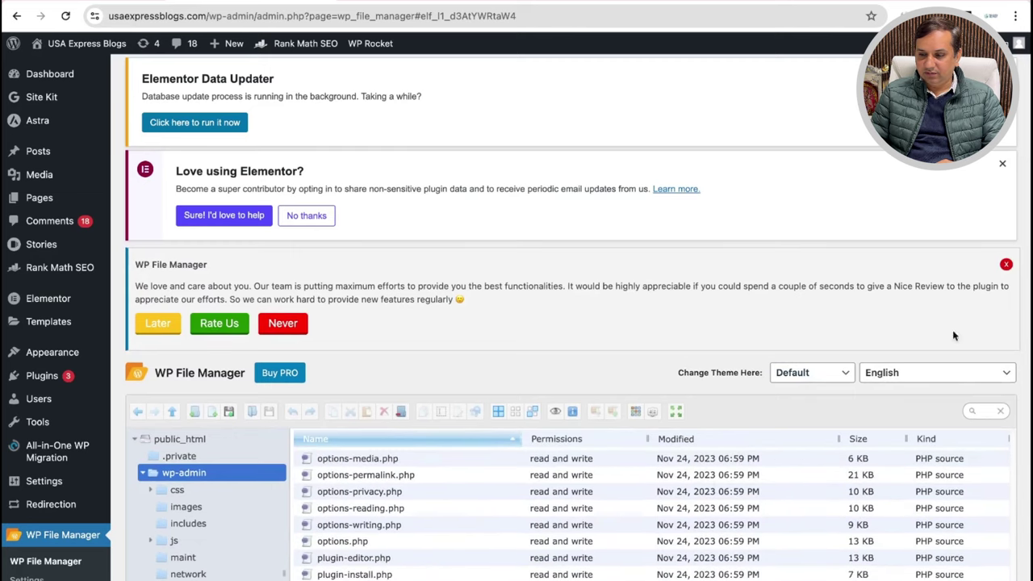
pyautogui.scroll(-5, 572, 390)
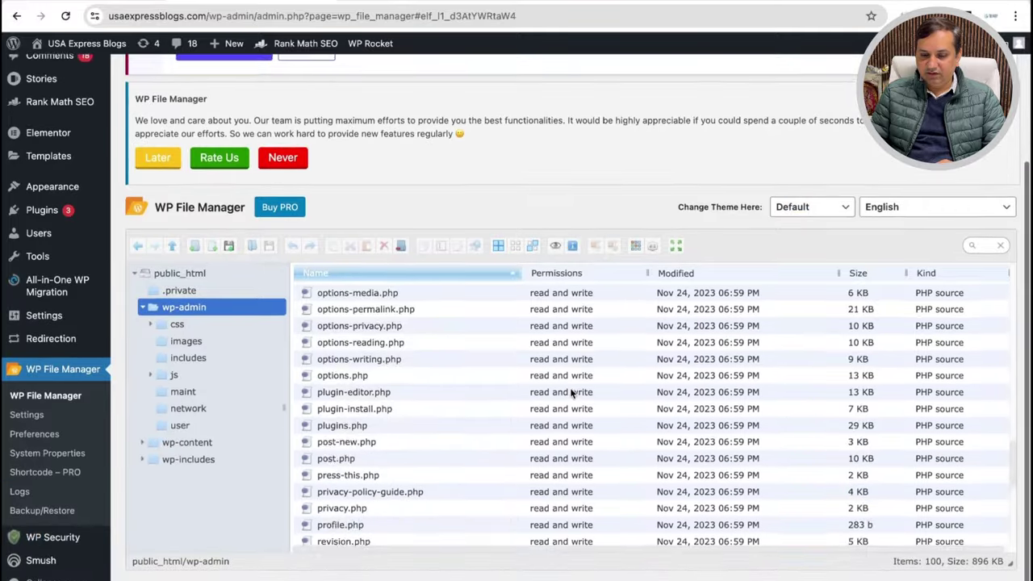
pyautogui.scroll(-3, 563, 438)
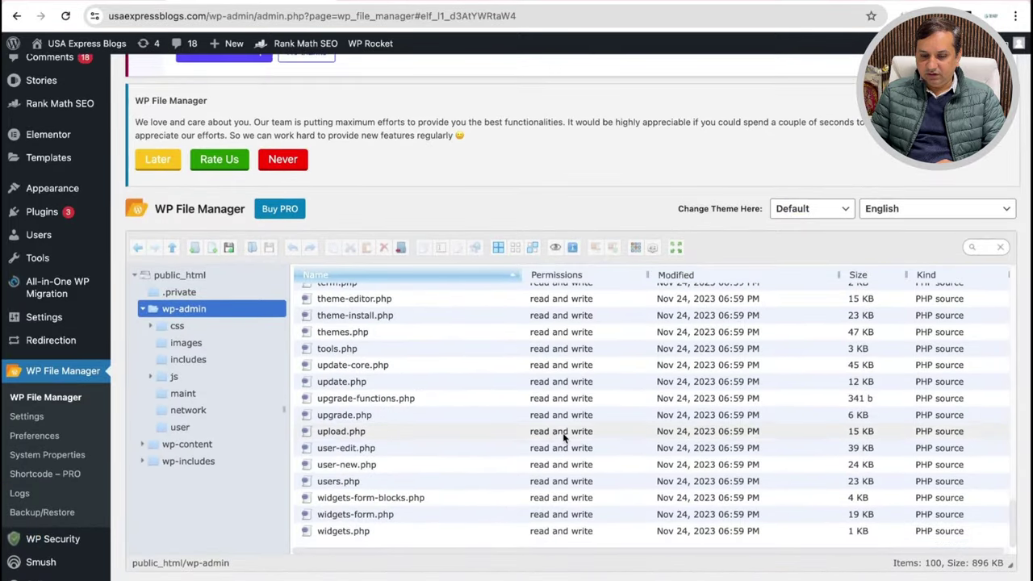
pyautogui.scroll(15, 558, 370)
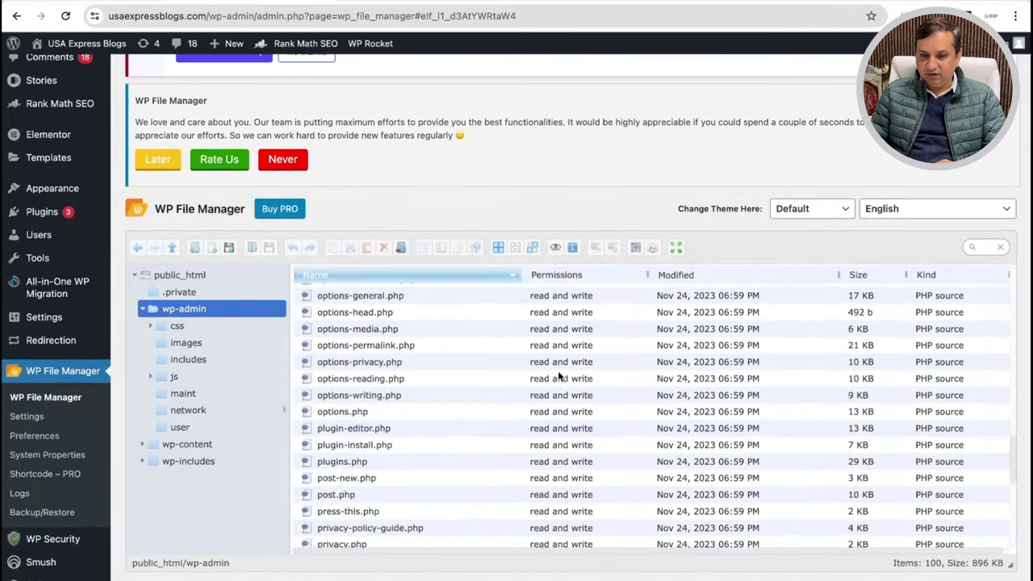
pyautogui.scroll(5, 558, 370)
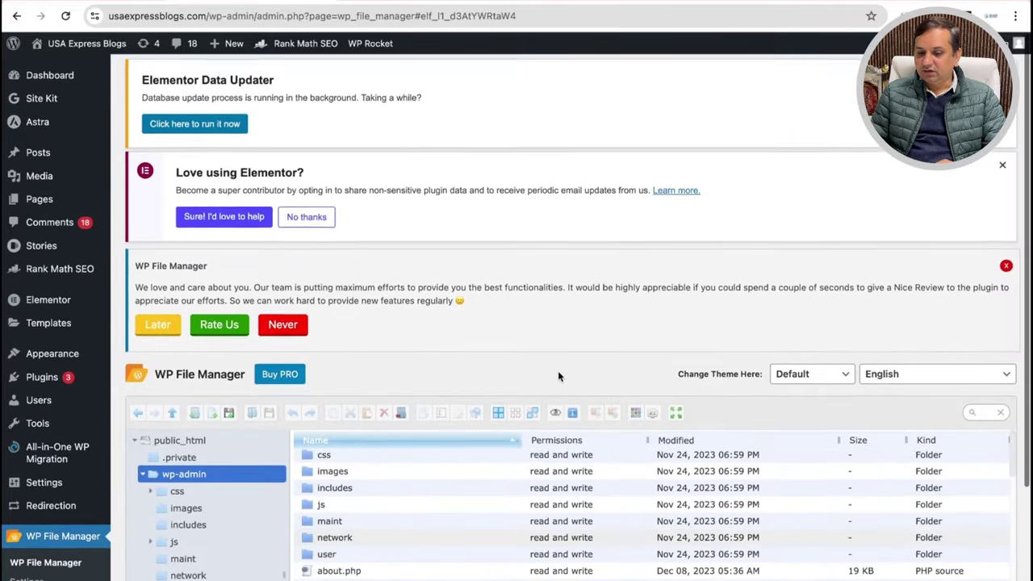
pyautogui.scroll(-3, 527, 523)
pyautogui.scroll(-10, 528, 523)
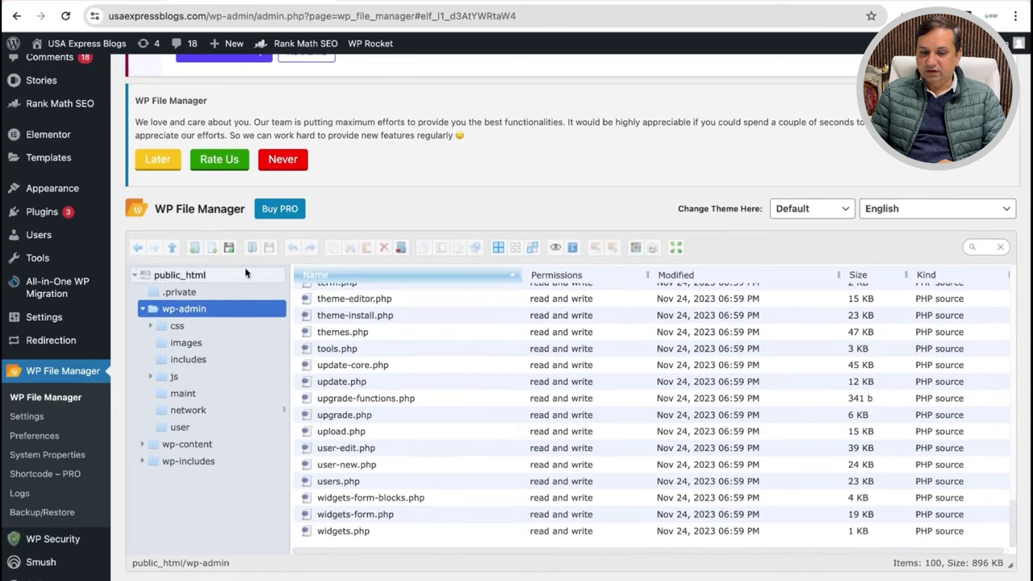
# Return to the public_html root folder and check its files against AdSense's ads.txt instructions.
pyautogui.click(185, 274)
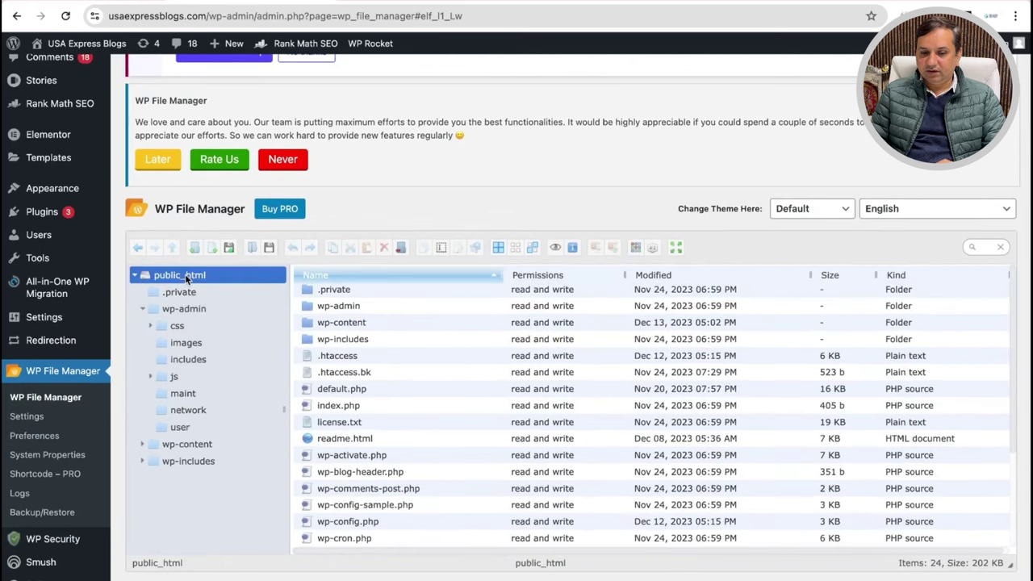
pyautogui.scroll(-3, 431, 423)
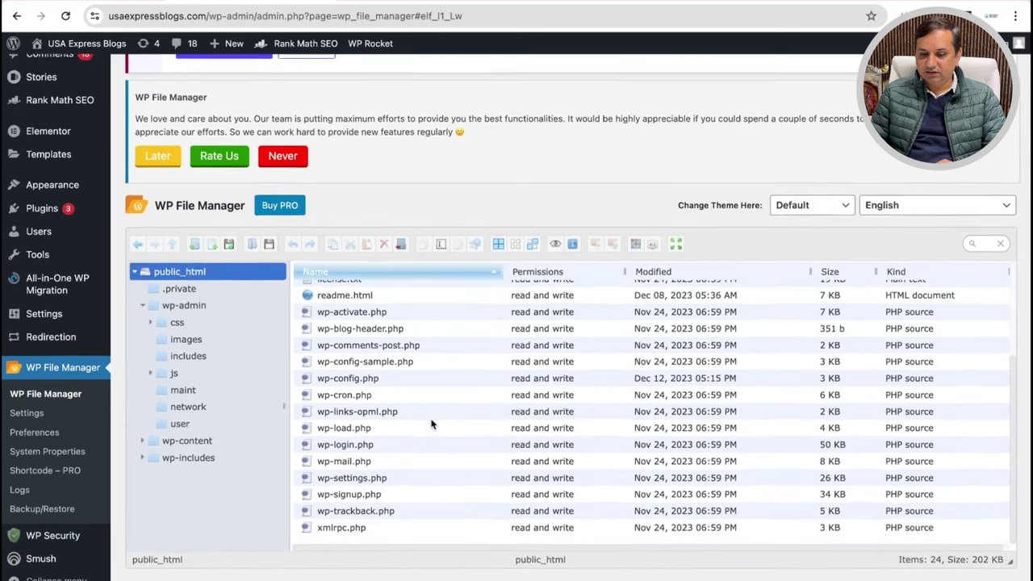
pyautogui.scroll(3, 432, 424)
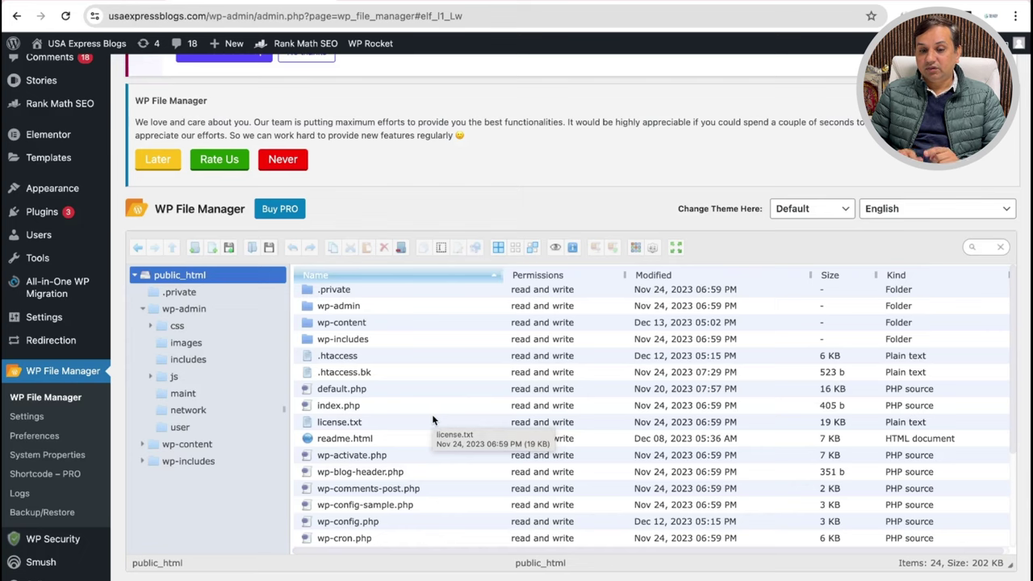
pyautogui.click(423, 2)
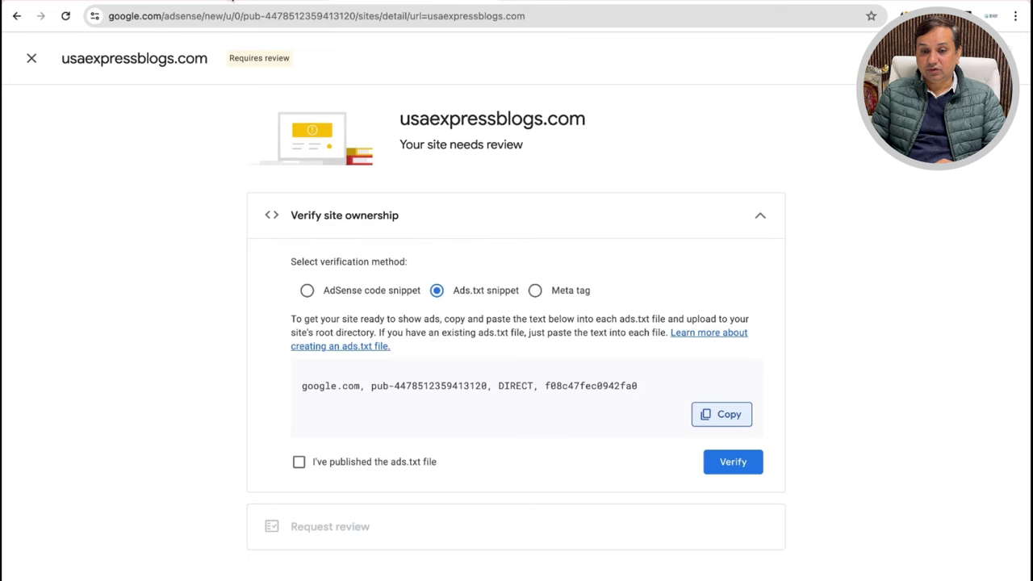
pyautogui.click(232, 2)
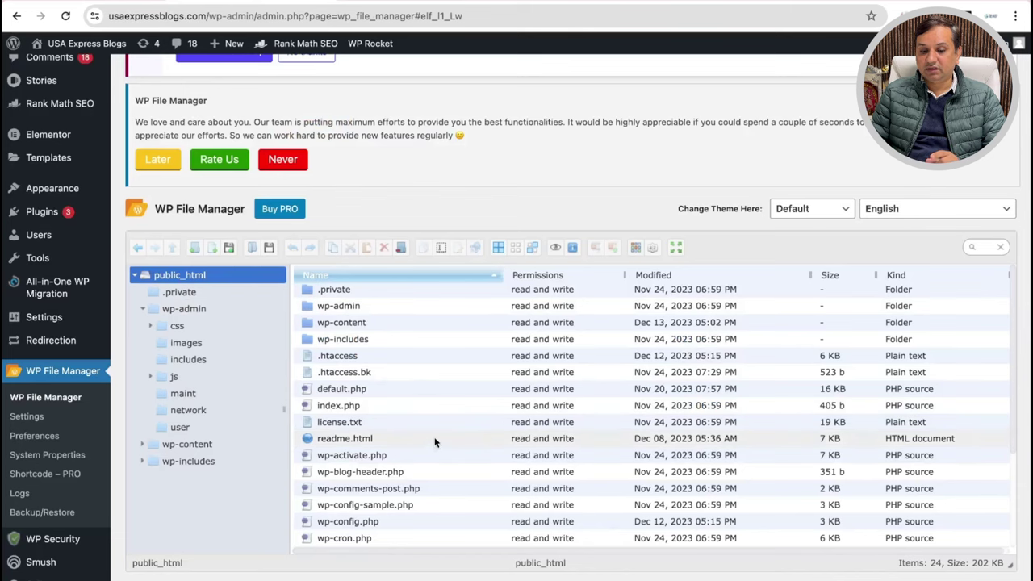
pyautogui.scroll(-5, 434, 443)
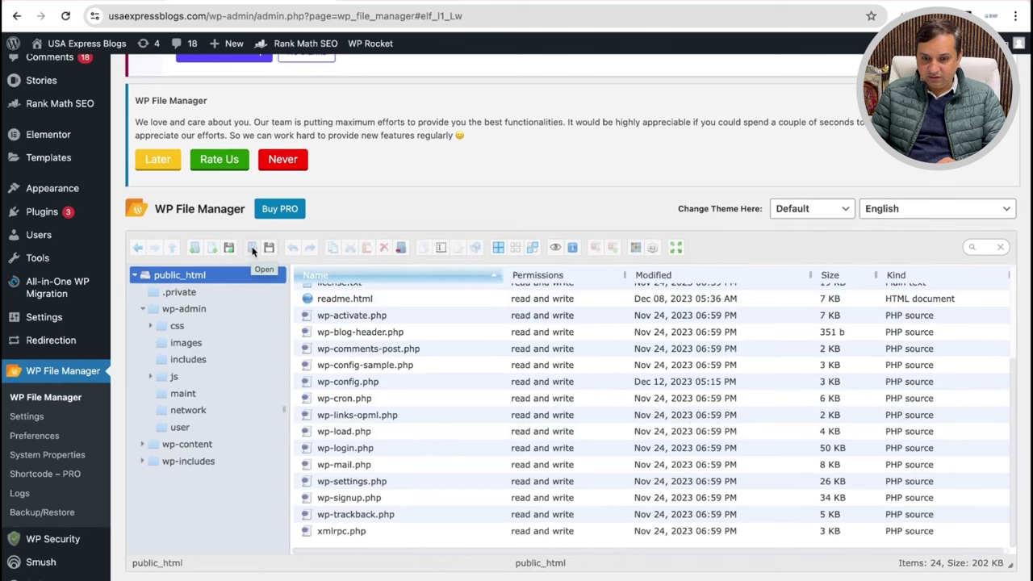
# Create a new plain text file in public_html with only .txt as its name.
pyautogui.click(212, 249)
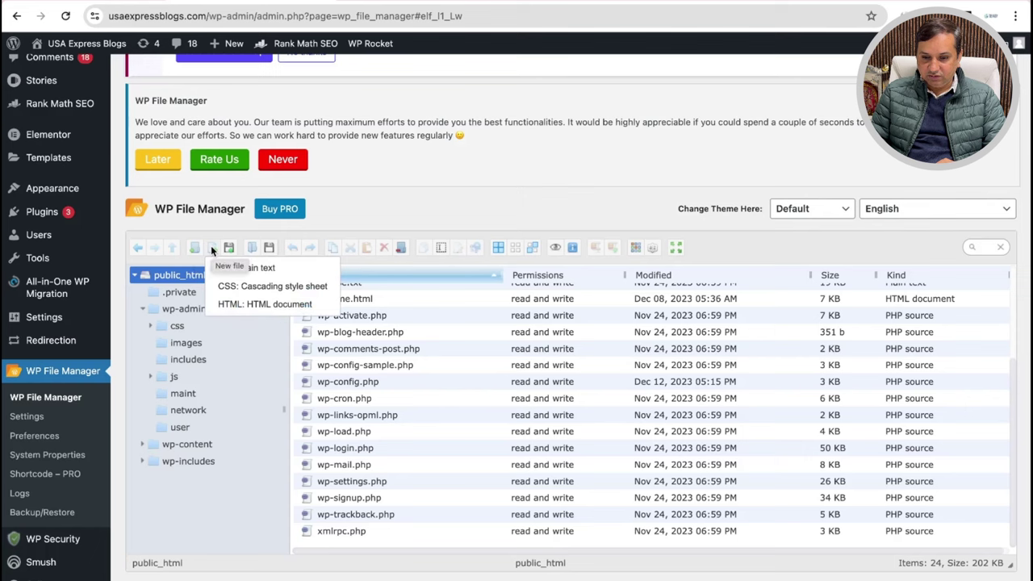
pyautogui.click(275, 273)
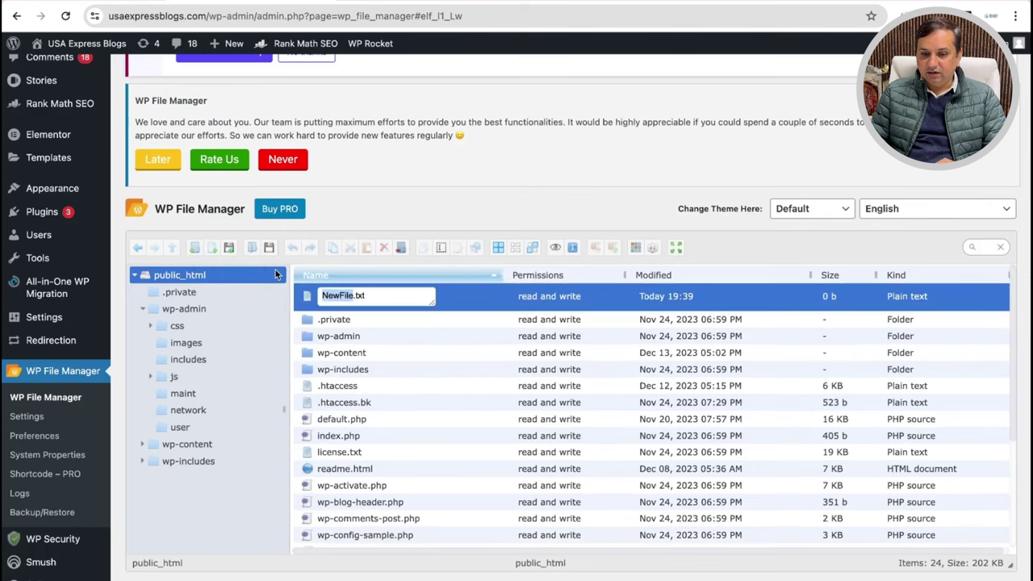
pyautogui.click(353, 296)
pyautogui.press('BackSpace')
pyautogui.press('BackSpace')
pyautogui.press('BackSpace')
pyautogui.press('BackSpace')
pyautogui.press('BackSpace')
pyautogui.press('BackSpace')
pyautogui.press('BackSpace')
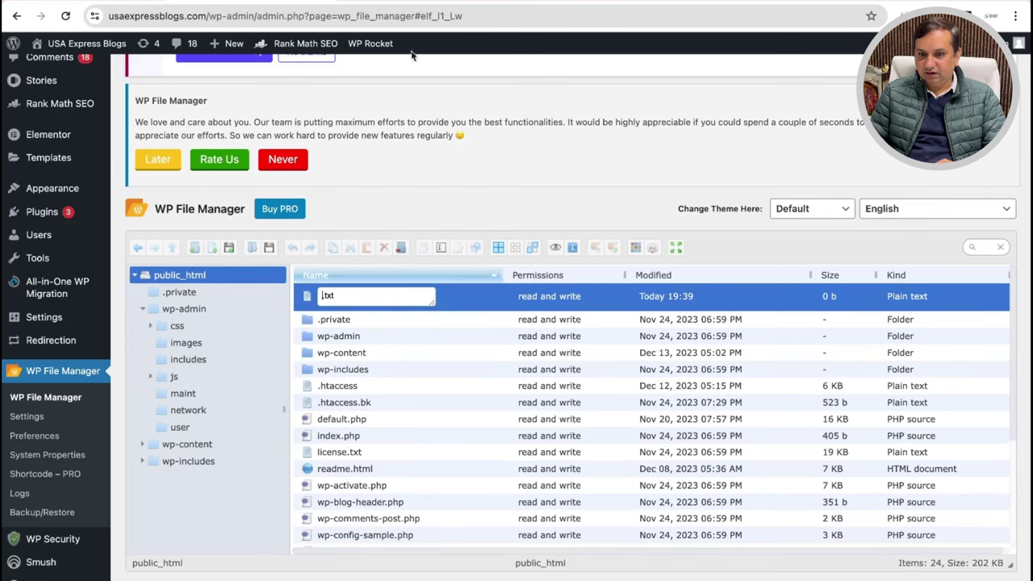
pyautogui.hotkey('ctrl', 'Tab')
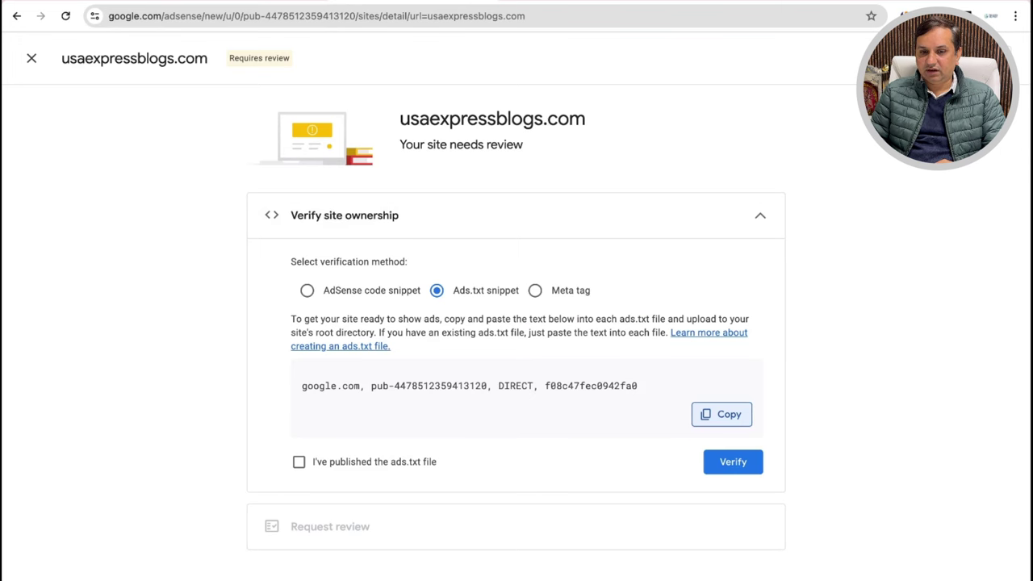
pyautogui.hotkey('ctrl', 'Tab')
pyautogui.press('Return')
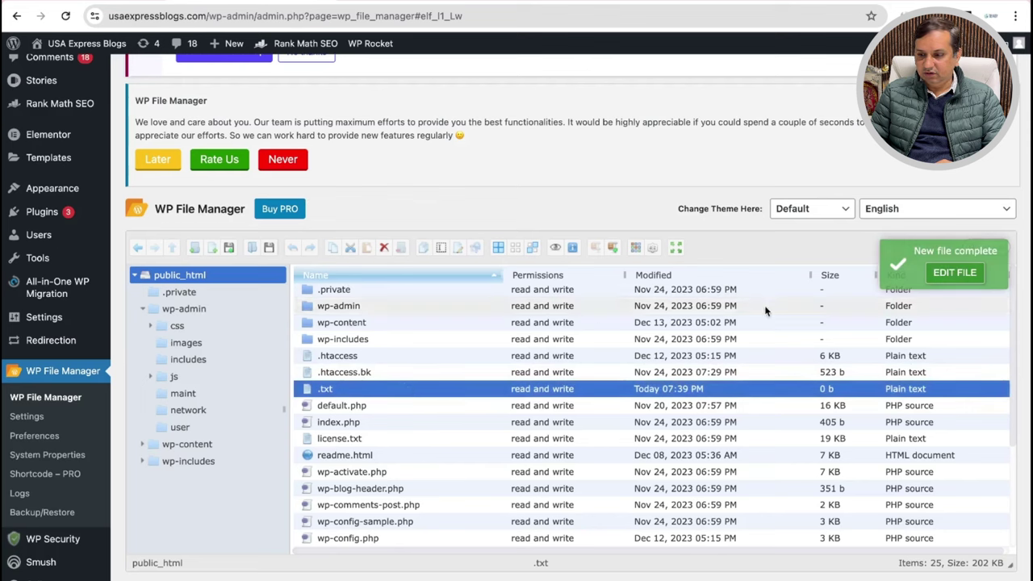
# Paste the copied AdSense ads.txt snippet into the new .txt file, save it, and check the file's content in the browser.
pyautogui.doubleClick(400, 387)
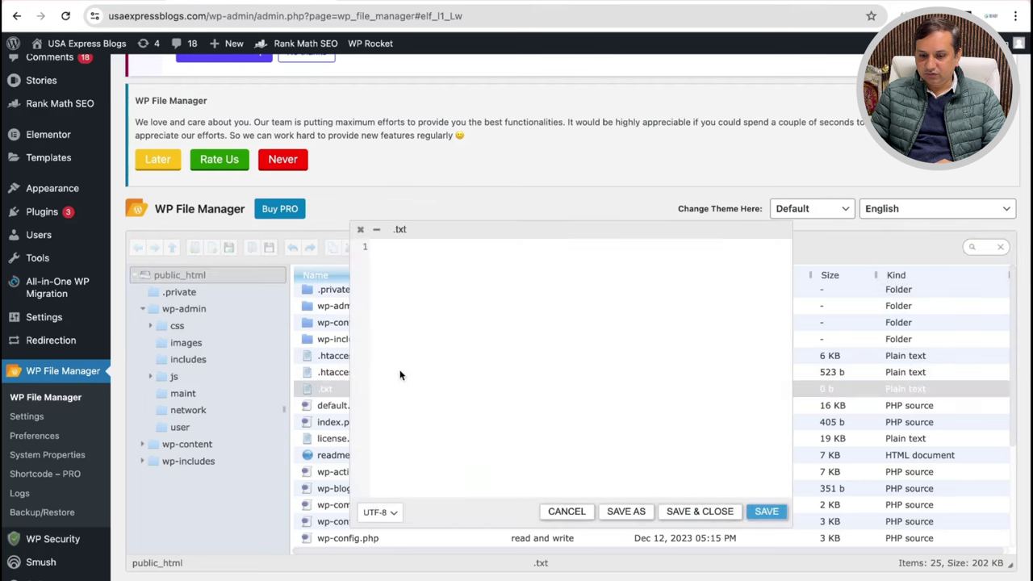
pyautogui.click(422, 272)
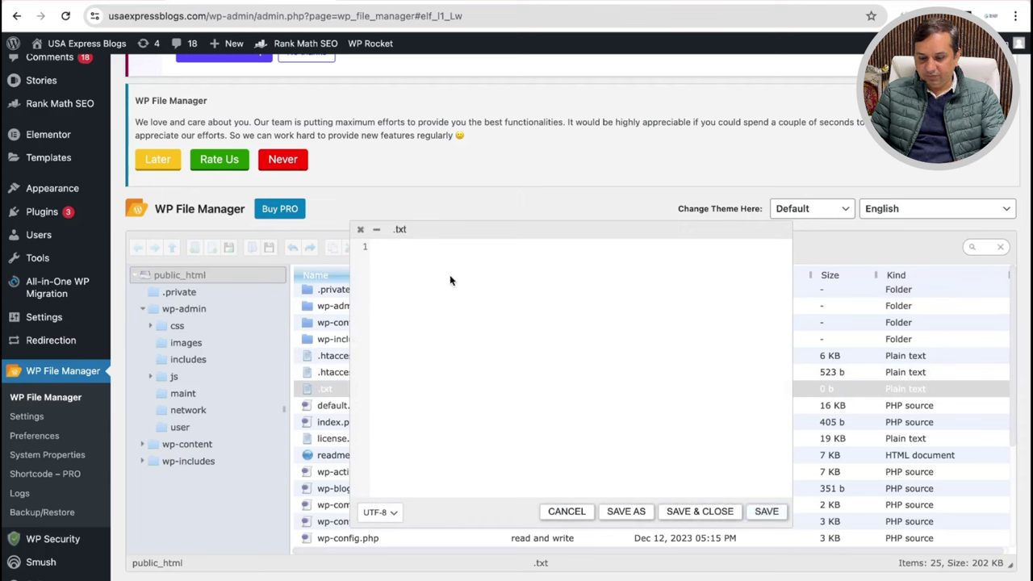
pyautogui.hotkey('ctrl', 'v')
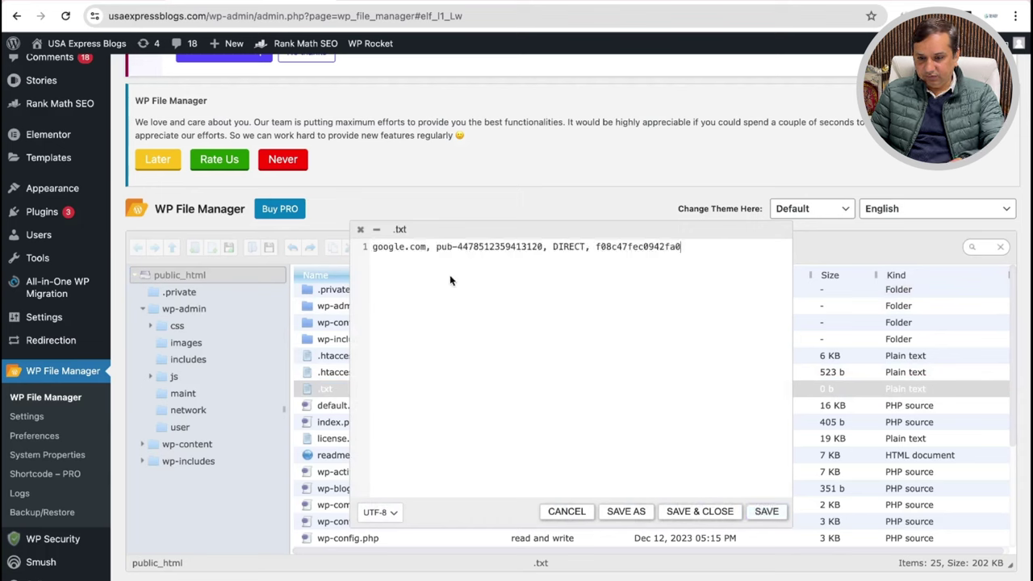
pyautogui.click(766, 514)
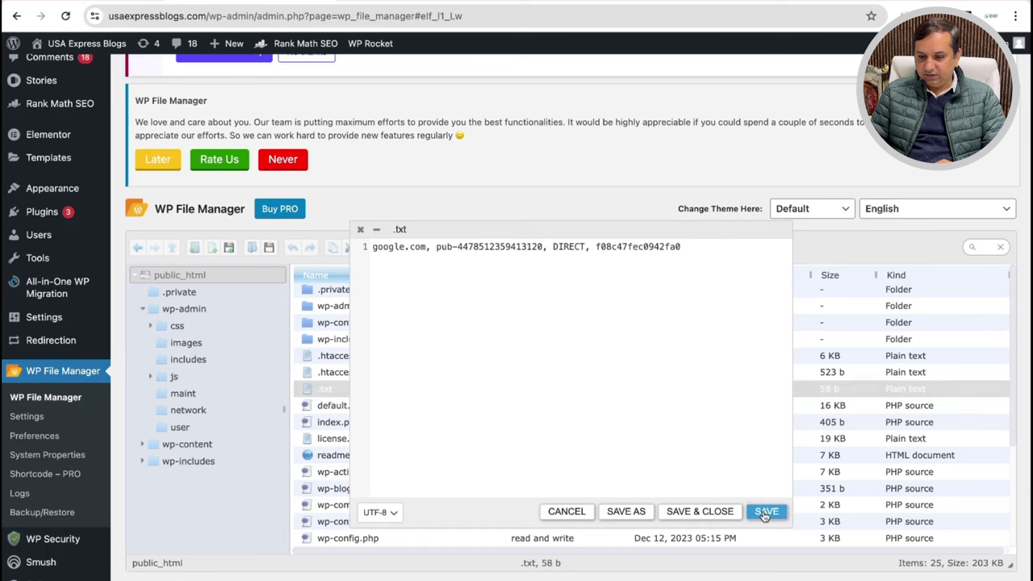
pyautogui.click(575, 511)
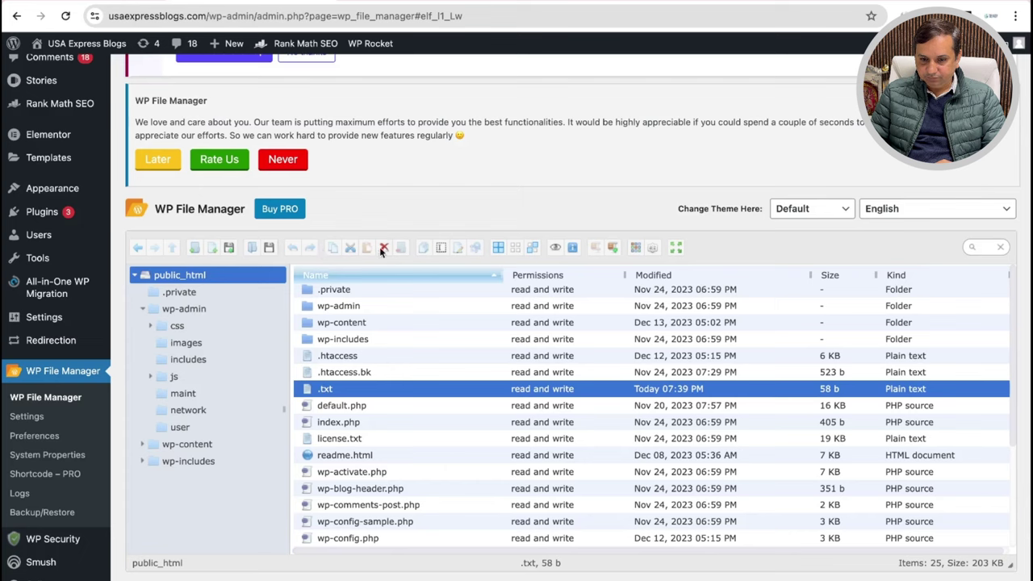
pyautogui.doubleClick(327, 391)
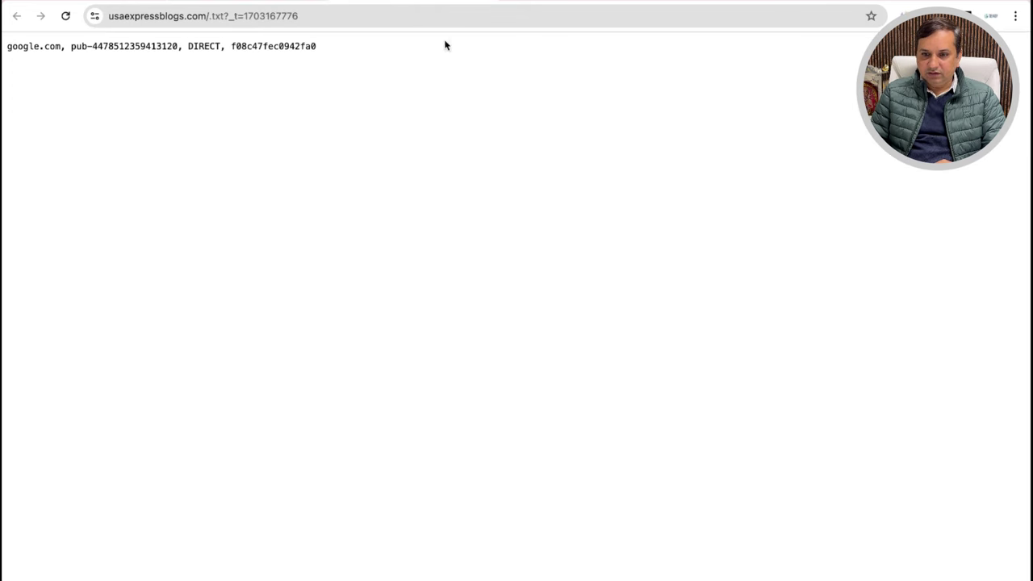
pyautogui.press('super+w')
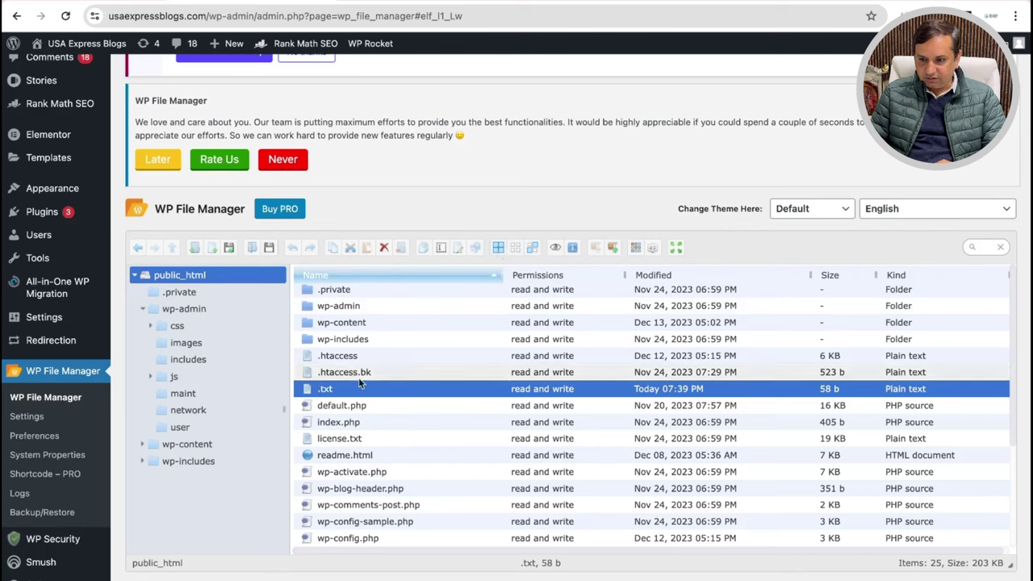
# Rename the .txt file in public_html to Ads.txt and check its content in the browser.
pyautogui.rightClick(332, 392)
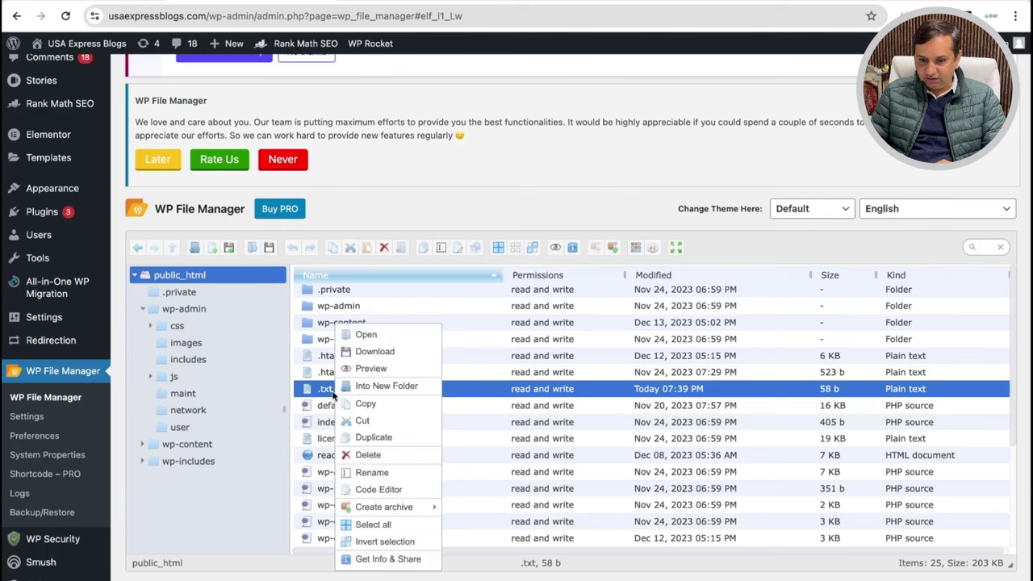
pyautogui.click(387, 471)
pyautogui.write('ads')
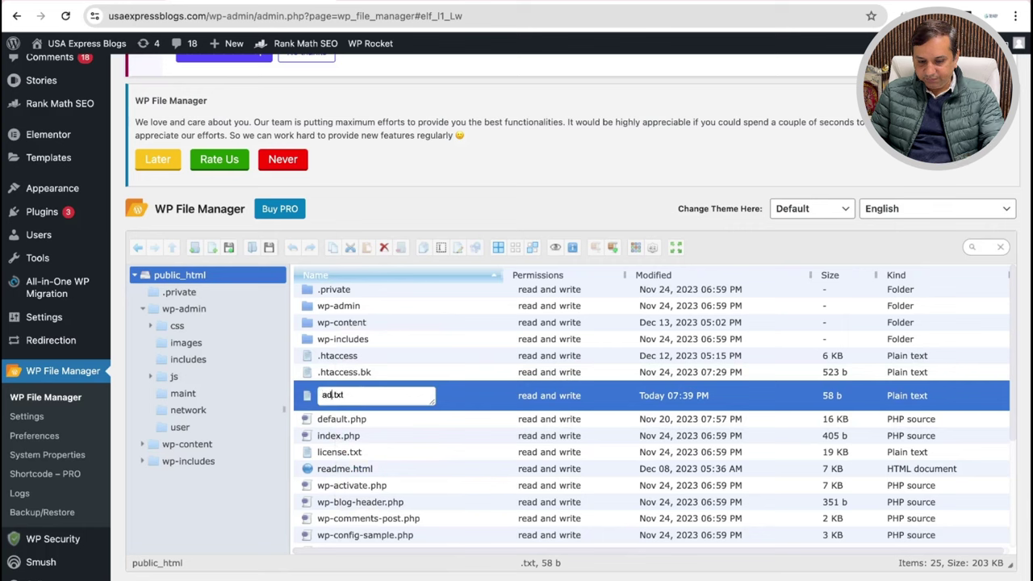
pyautogui.press('BackSpace')
pyautogui.press('BackSpace')
pyautogui.press('BackSpace')
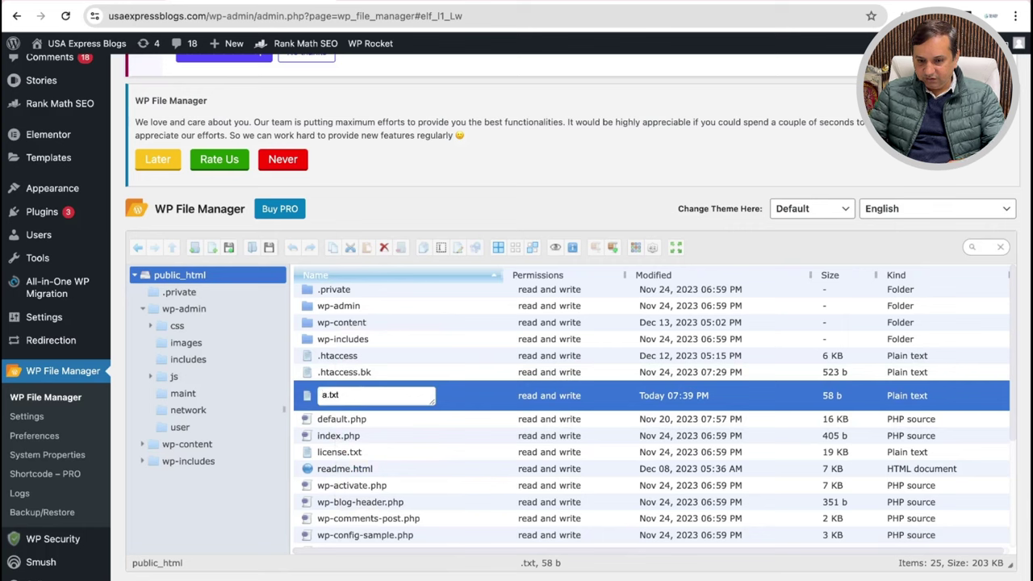
pyautogui.write('Ads')
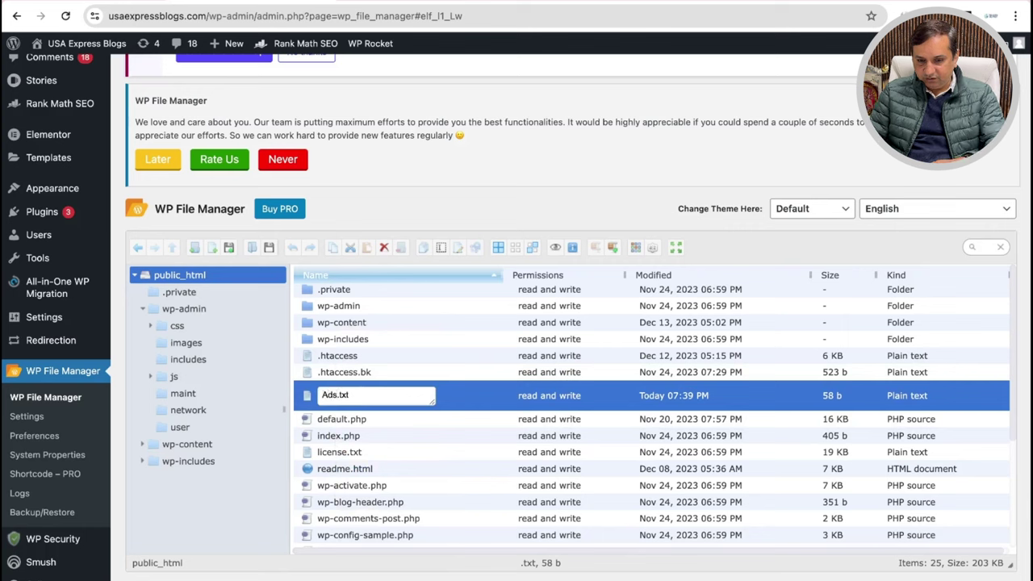
pyautogui.click(455, 346)
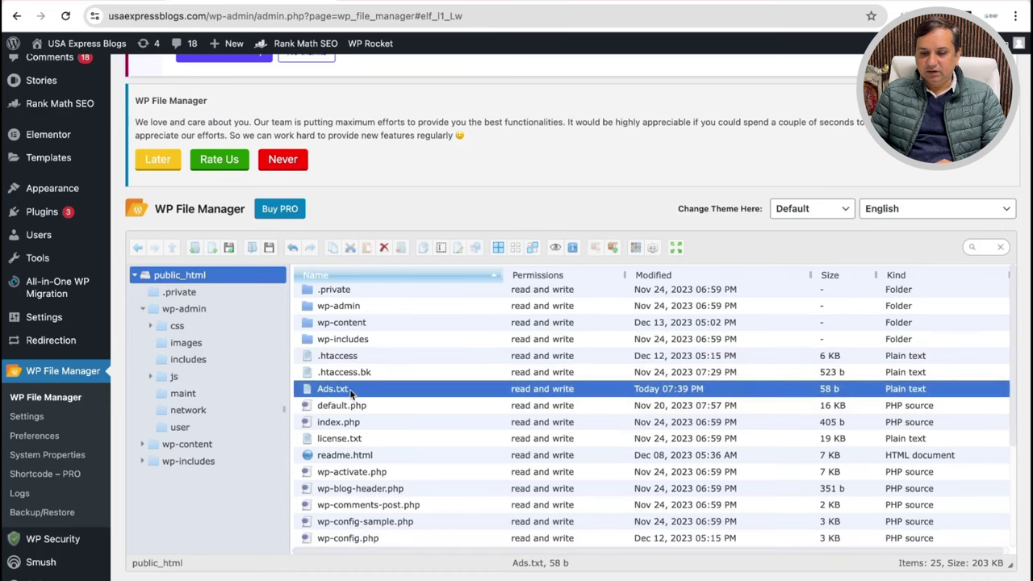
pyautogui.doubleClick(350, 390)
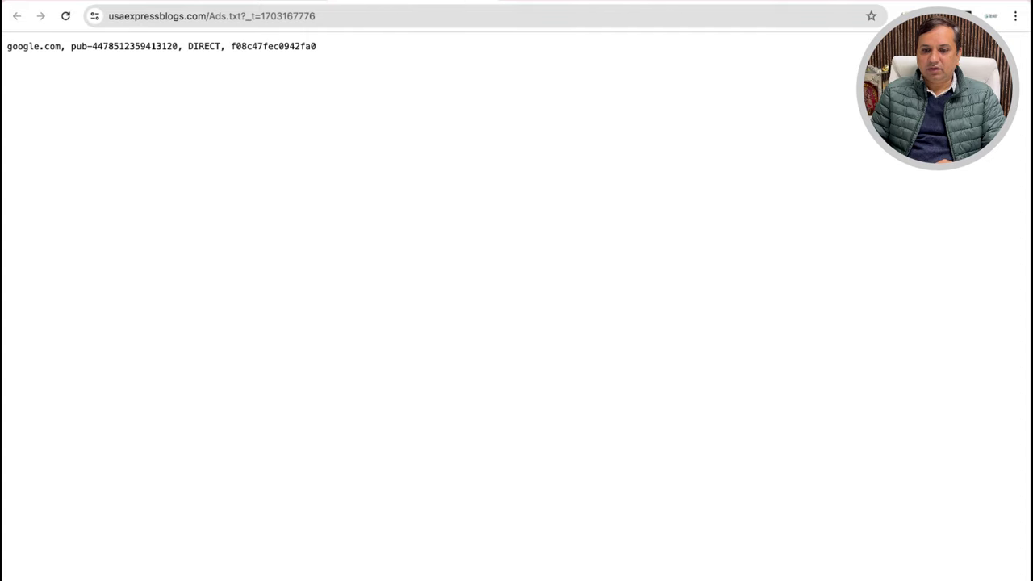
pyautogui.press('super+w')
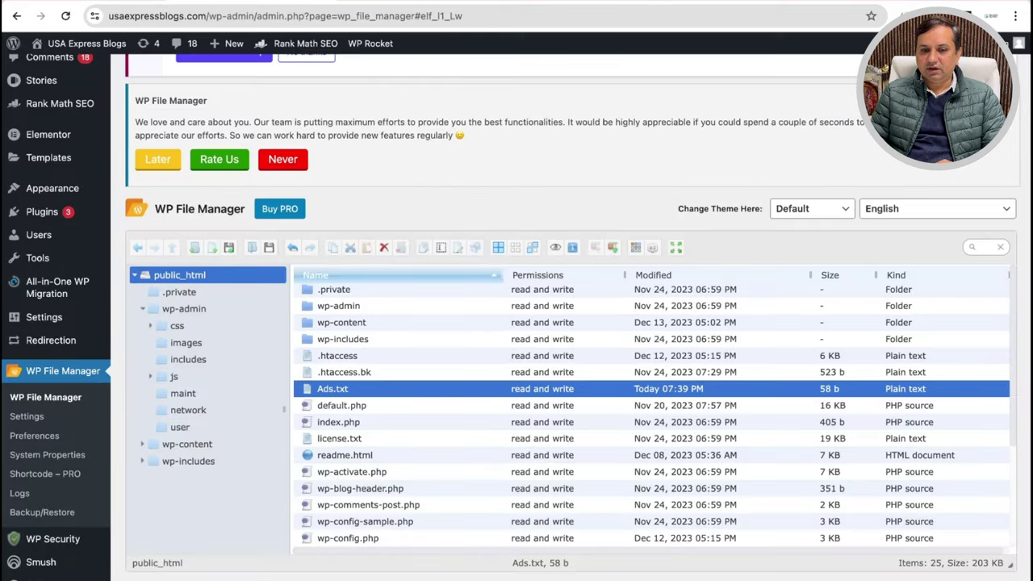
# Try to verify ownership of usaexpressblogs.com in AdSense with the Ads.txt snippet method, confirming that the ads.txt file is published.
pyautogui.hotkey('ctrl', 'Tab')
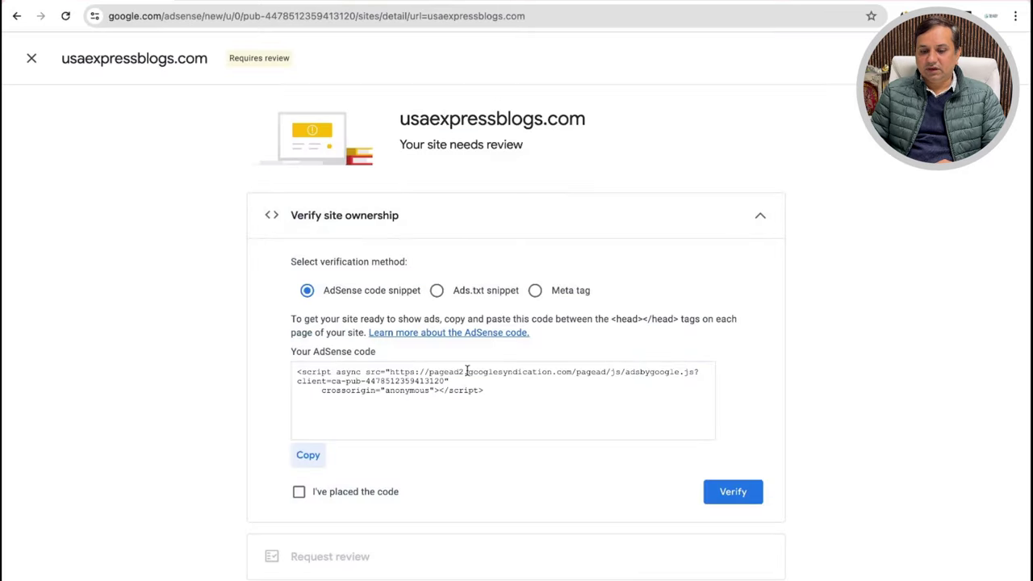
pyautogui.click(436, 290)
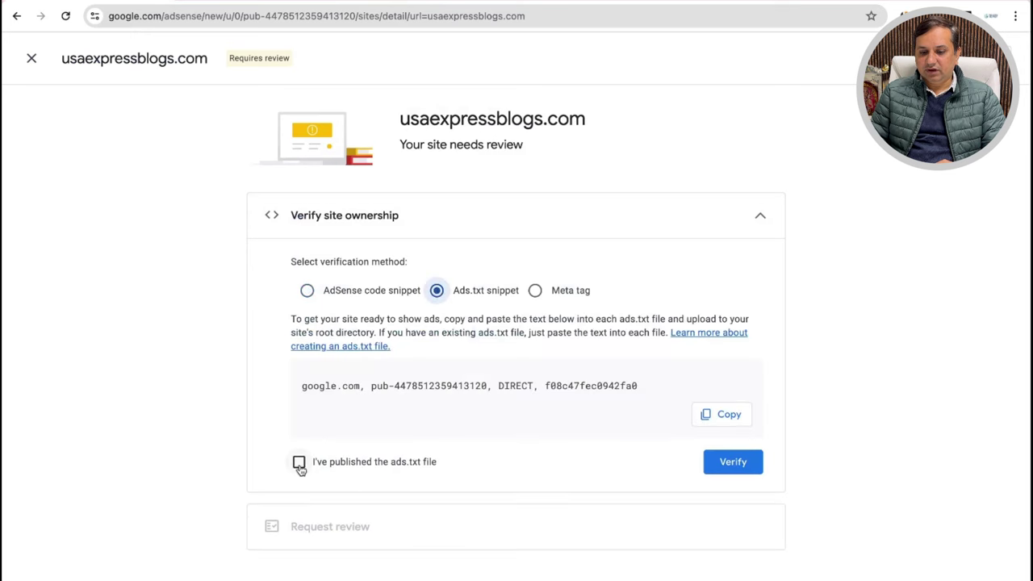
pyautogui.click(298, 462)
pyautogui.click(734, 466)
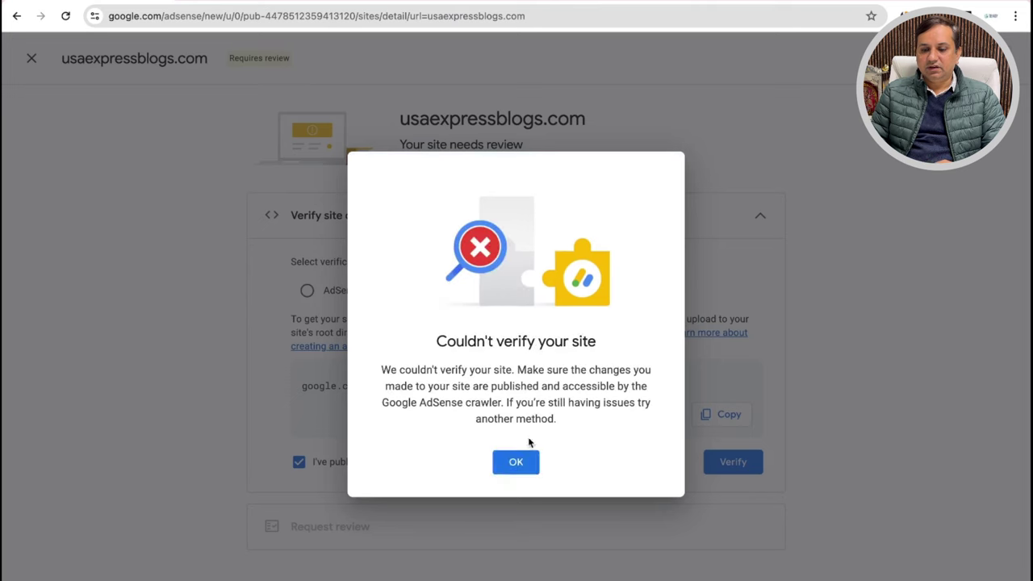
pyautogui.click(522, 468)
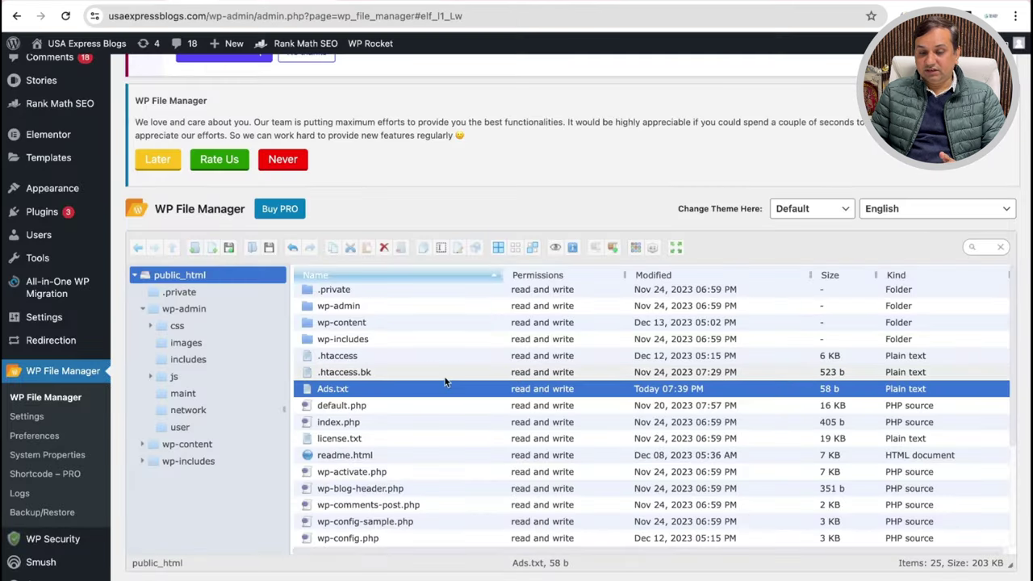
# Compare the uploaded Ads.txt file with AdSense's instructions and retry the usaexpressblogs.com ownership verification.
pyautogui.click(408, 2)
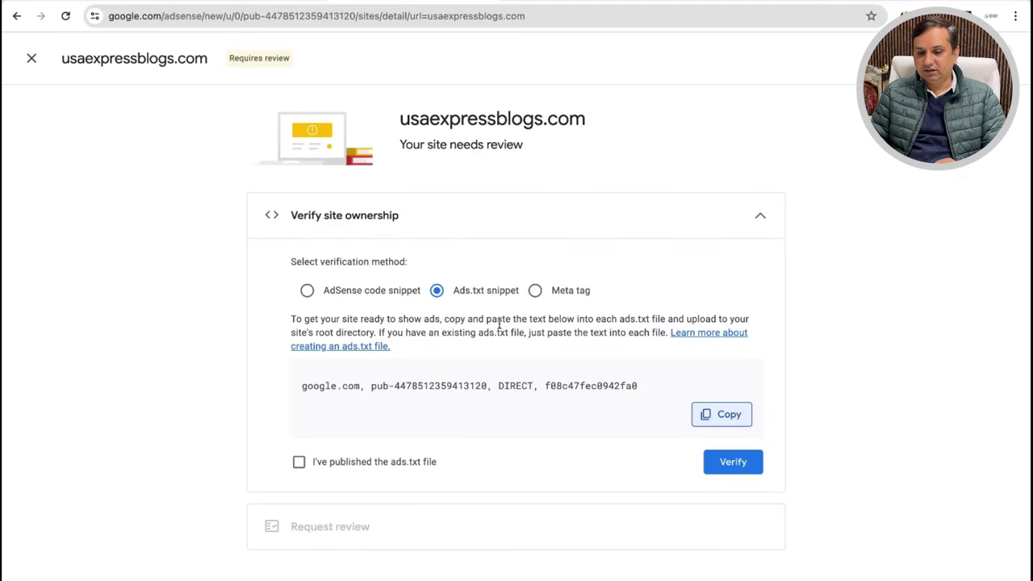
pyautogui.click(406, 2)
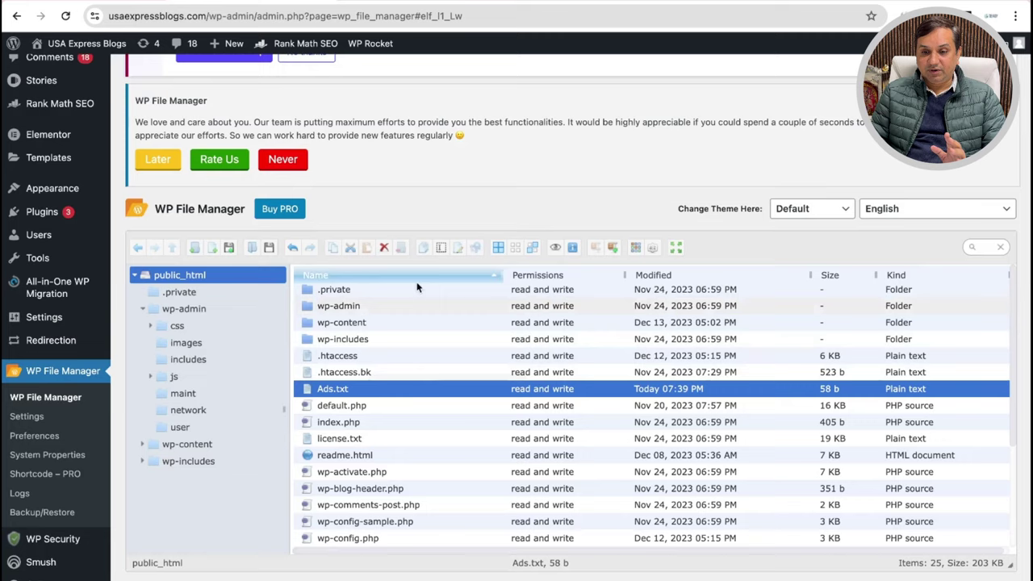
pyautogui.click(284, 2)
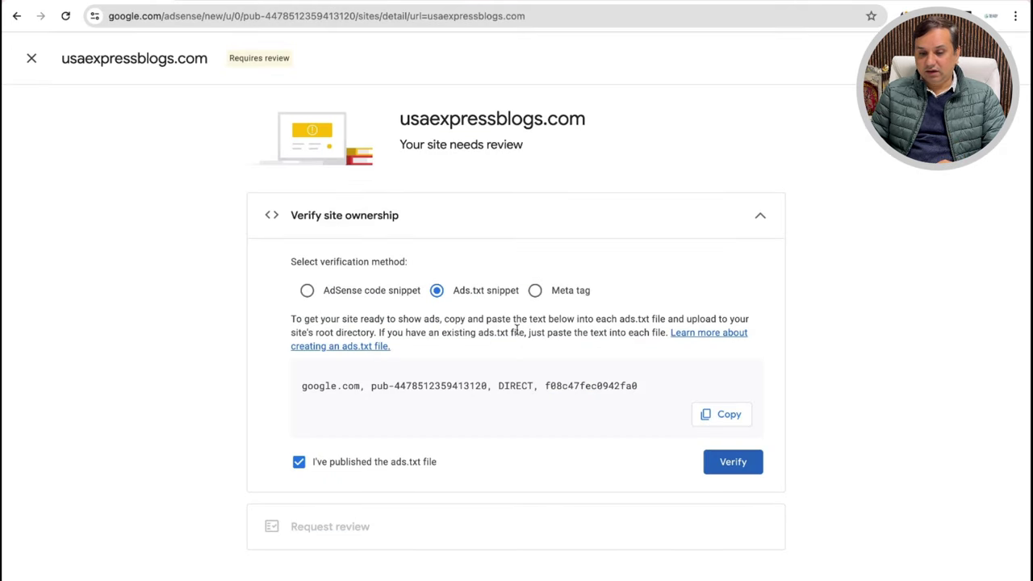
pyautogui.click(733, 461)
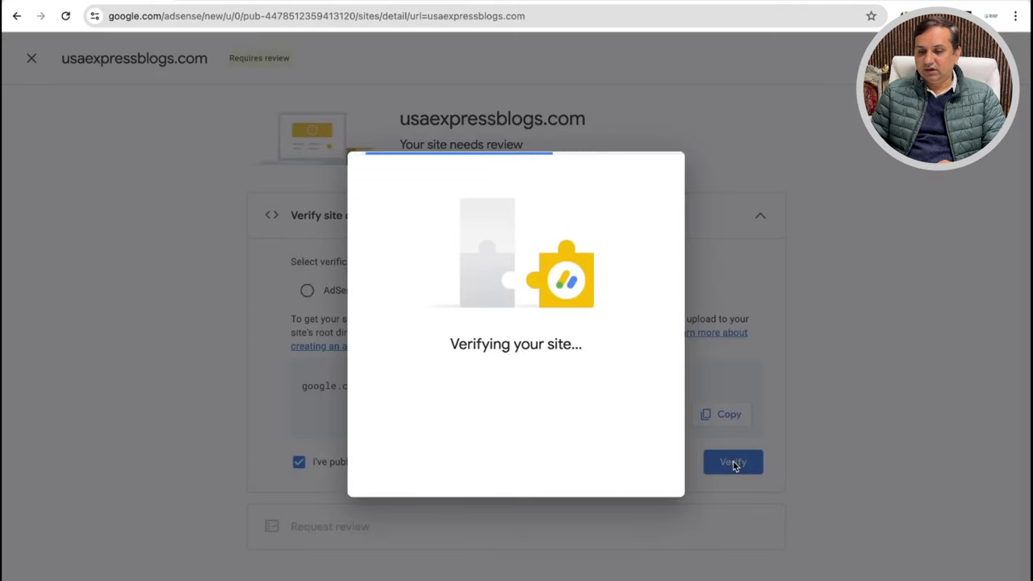
pyautogui.click(523, 467)
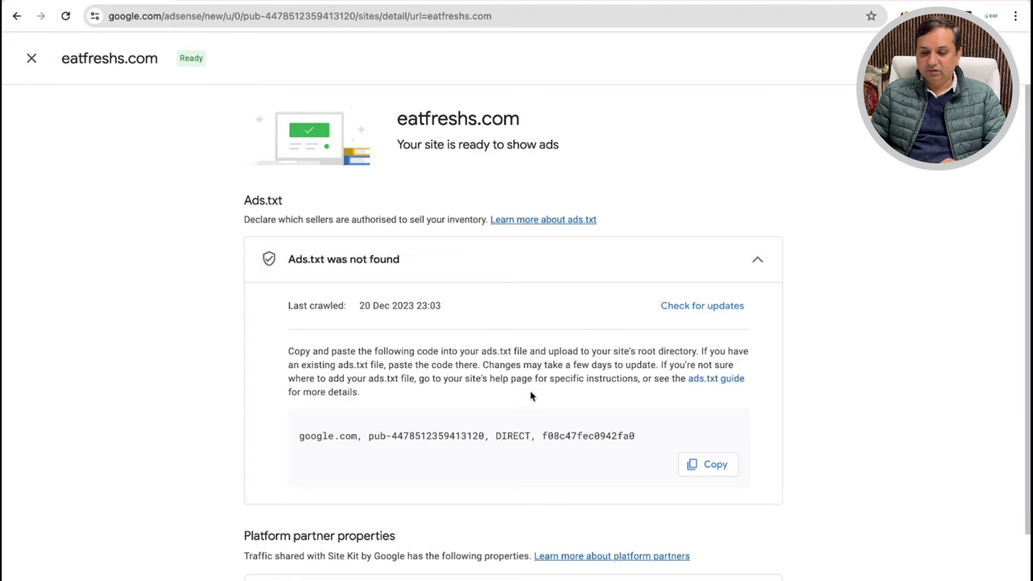
# Review the ads.txt details of eatfreshs.com, and try the Ads.txt snippet verification of usaexpressblogs.com again with the file marked as published.
pyautogui.scroll(-1, 531, 395)
pyautogui.scroll(1, 531, 395)
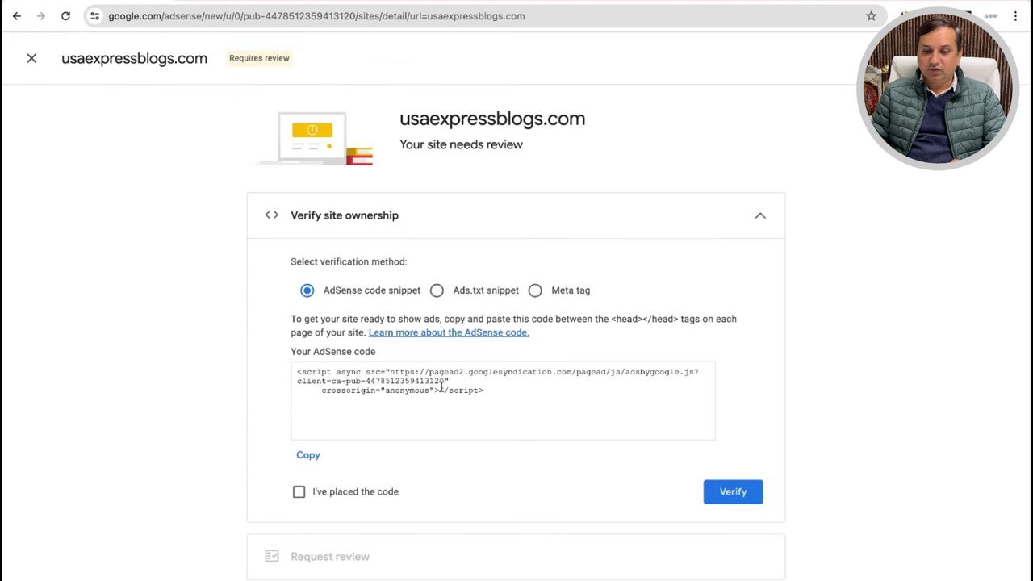
pyautogui.click(437, 291)
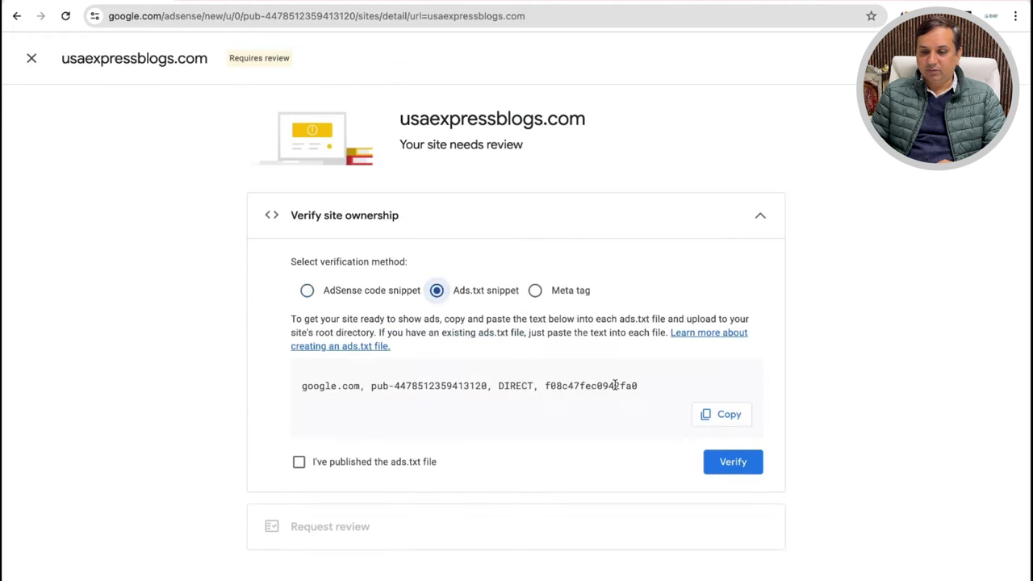
pyautogui.click(734, 463)
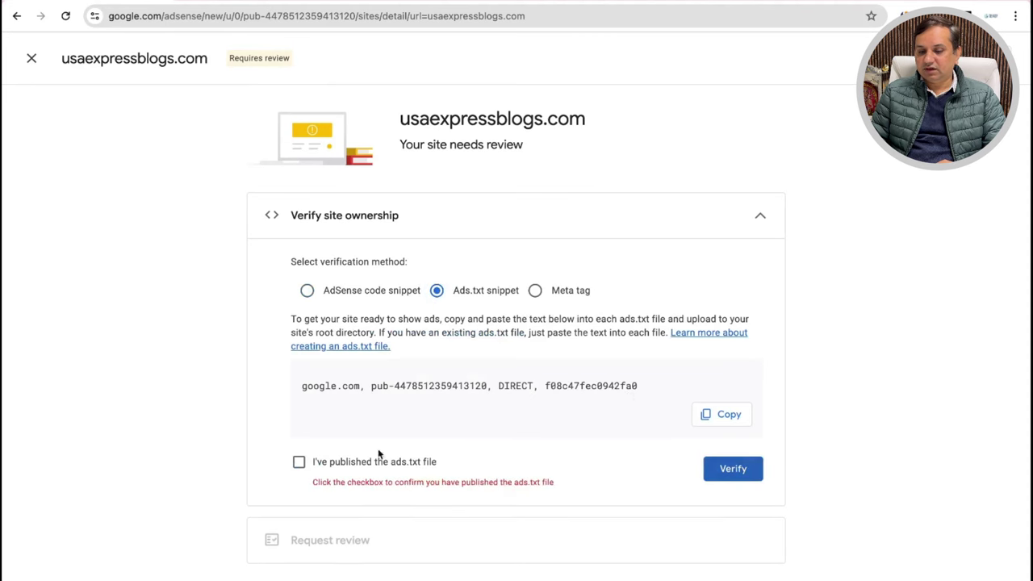
pyautogui.click(299, 461)
pyautogui.click(725, 477)
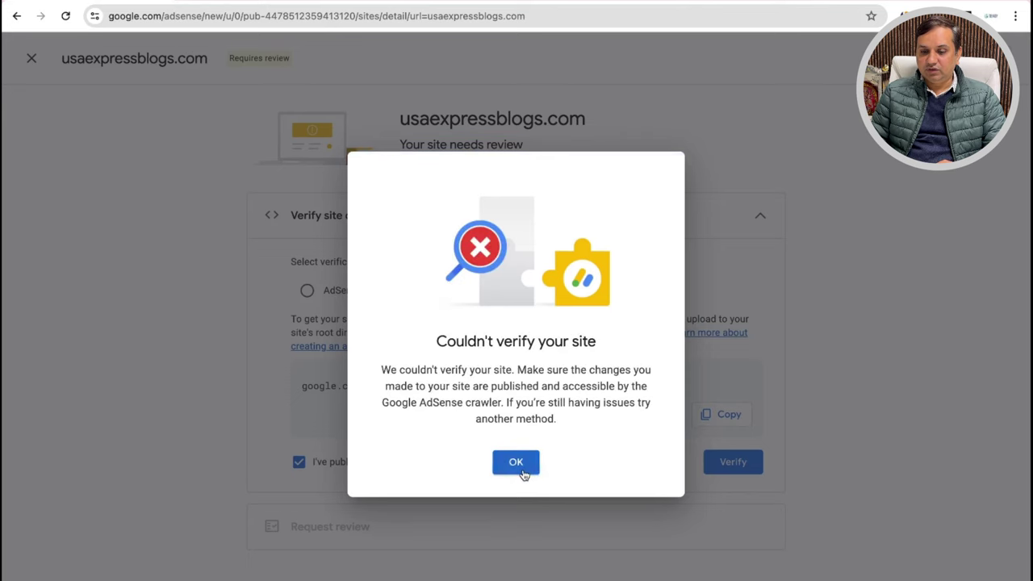
pyautogui.click(516, 463)
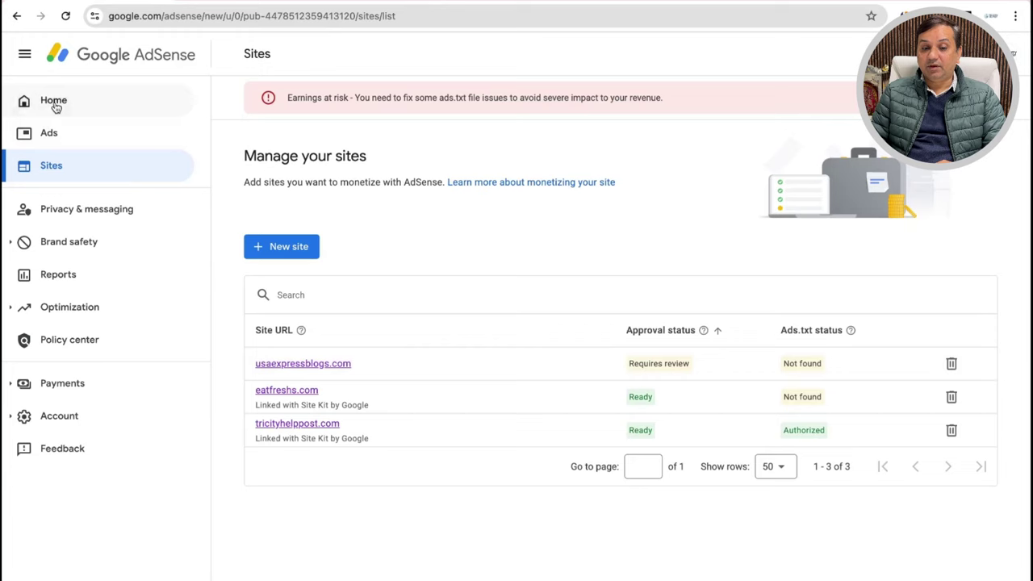
# Look at the AdSense home page and return to the Ads.txt snippet instructions for usaexpressblogs.com.
pyautogui.click(55, 108)
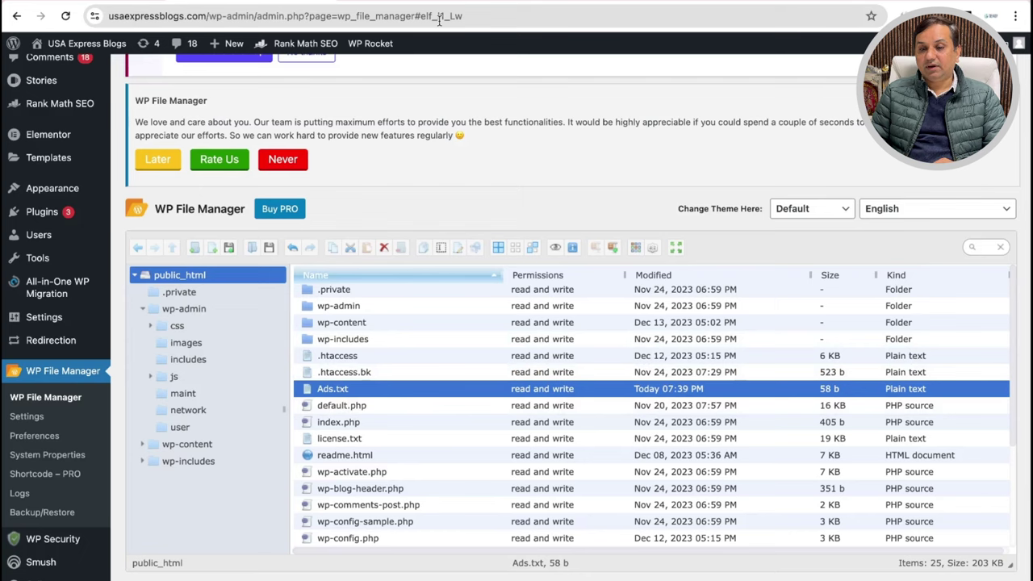
pyautogui.hotkey('ctrl', 'Tab')
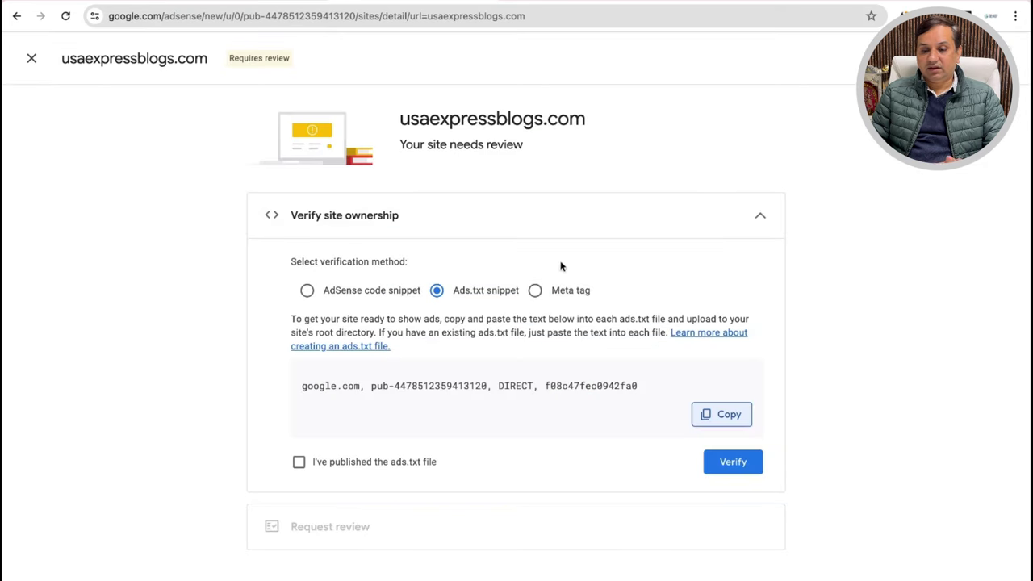